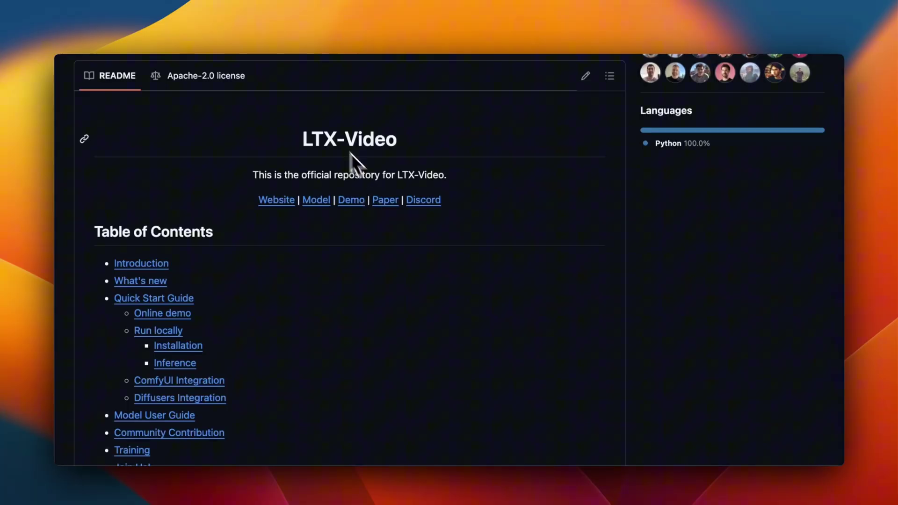
- Highlight the LTX-Video title and scroll the README down to the example clip gallery
{"action": "left_click_drag", "start_coordinate": [303, 144], "coordinate": [401, 148]}
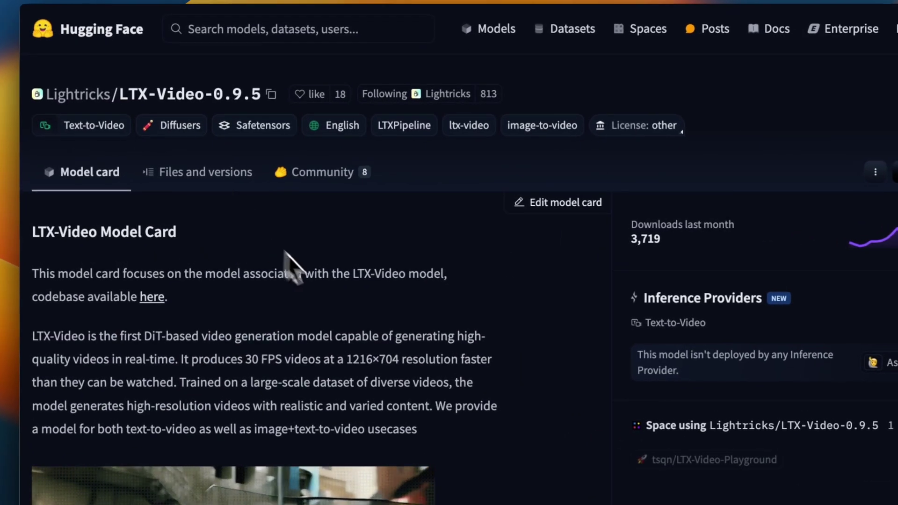
{"action": "scroll", "coordinate": [342, 312], "scroll_direction": "down", "scroll_amount": 5}
{"action": "scroll", "coordinate": [384, 328], "scroll_direction": "down", "scroll_amount": 12}
{"action": "scroll", "coordinate": [504, 321], "scroll_direction": "down", "scroll_amount": 4}
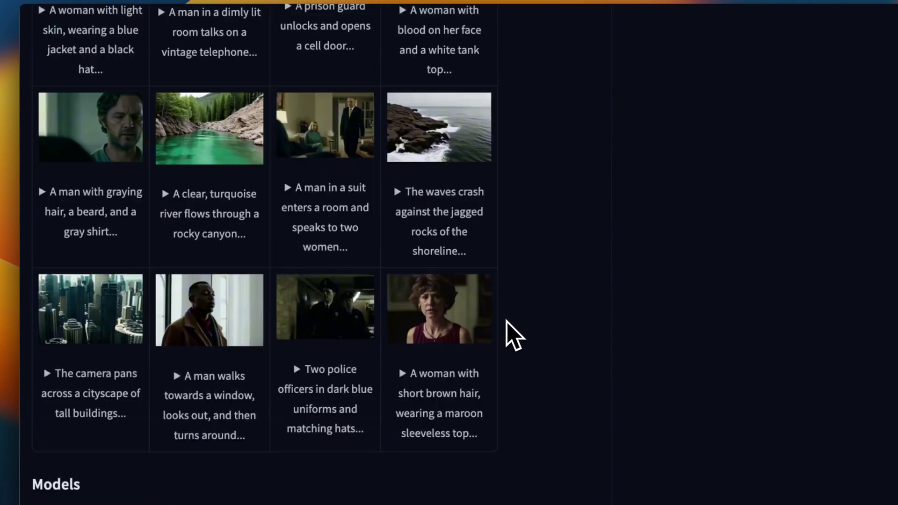
{"action": "scroll", "coordinate": [505, 321], "scroll_direction": "down", "scroll_amount": 9}
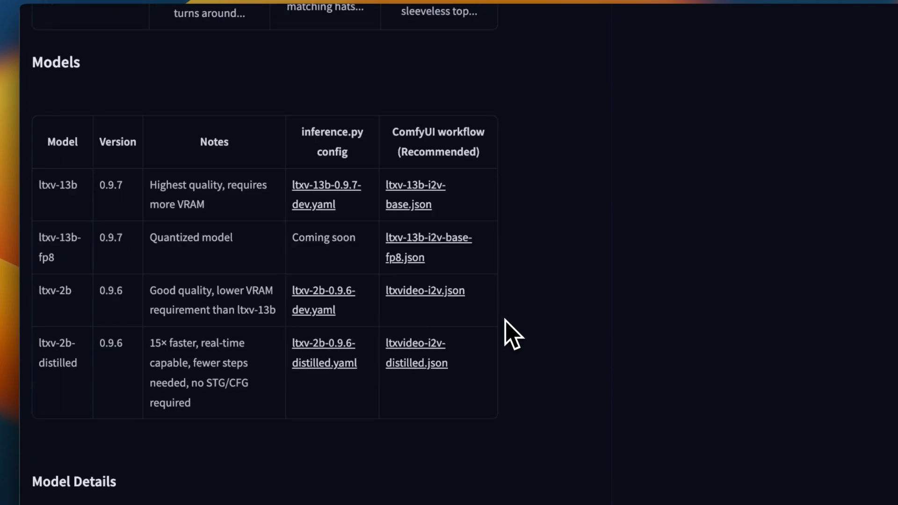
{"action": "scroll", "coordinate": [504, 321], "scroll_direction": "down", "scroll_amount": 3}
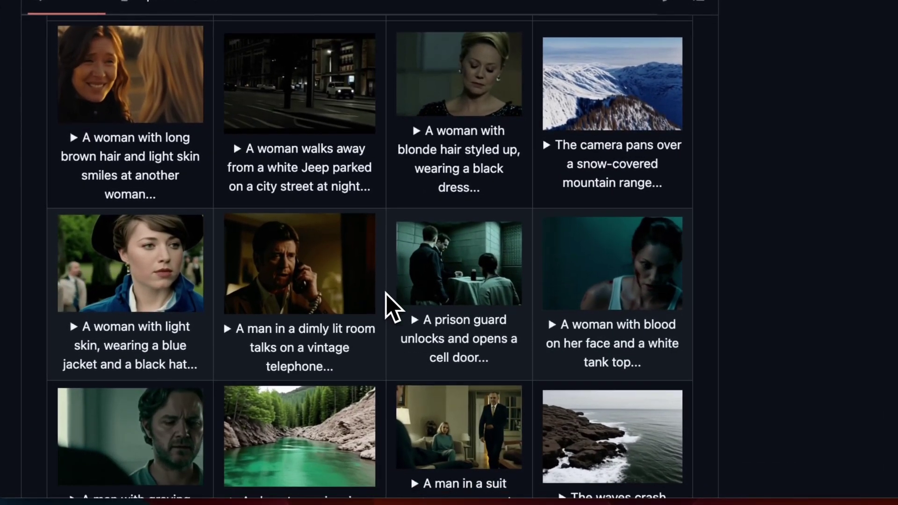
{"action": "scroll", "coordinate": [386, 293], "scroll_direction": "down", "scroll_amount": 2}
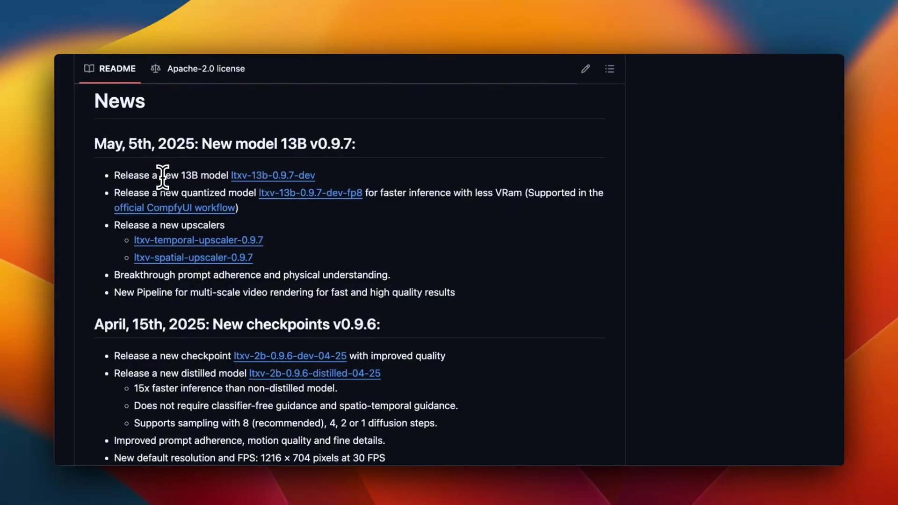
- Highlight the 13B release, quantized model, NVIDIA 4090/5090, upscaler and prompt-adherence lines in News
{"action": "left_click_drag", "start_coordinate": [162, 177], "coordinate": [328, 174]}
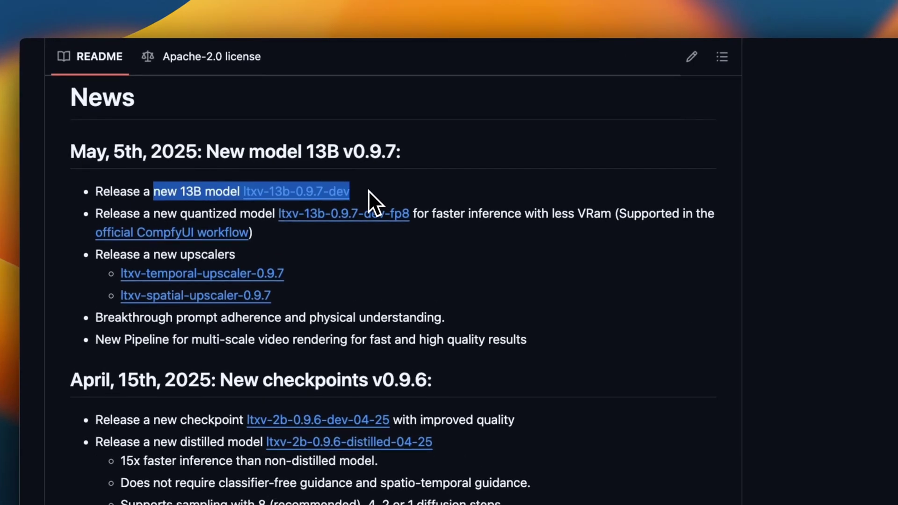
{"action": "left_click_drag", "start_coordinate": [181, 214], "coordinate": [609, 219]}
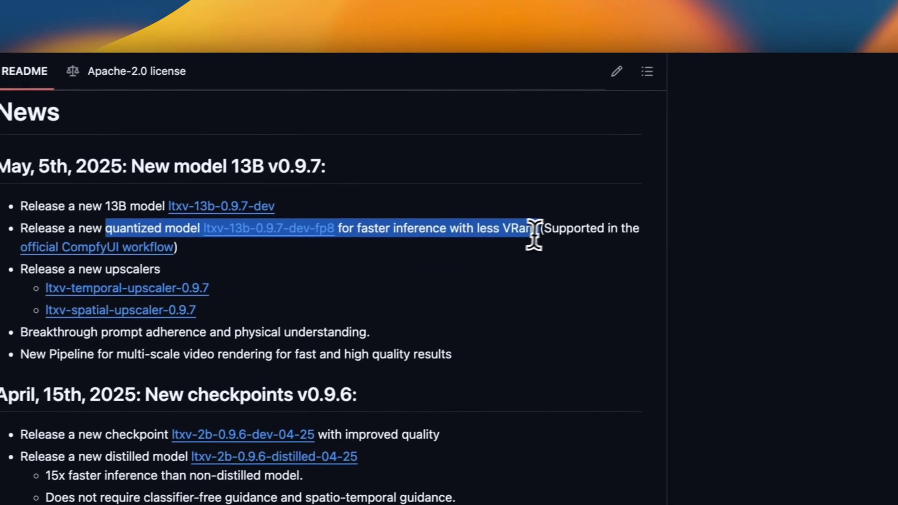
{"action": "left_click_drag", "start_coordinate": [534, 235], "coordinate": [541, 234]}
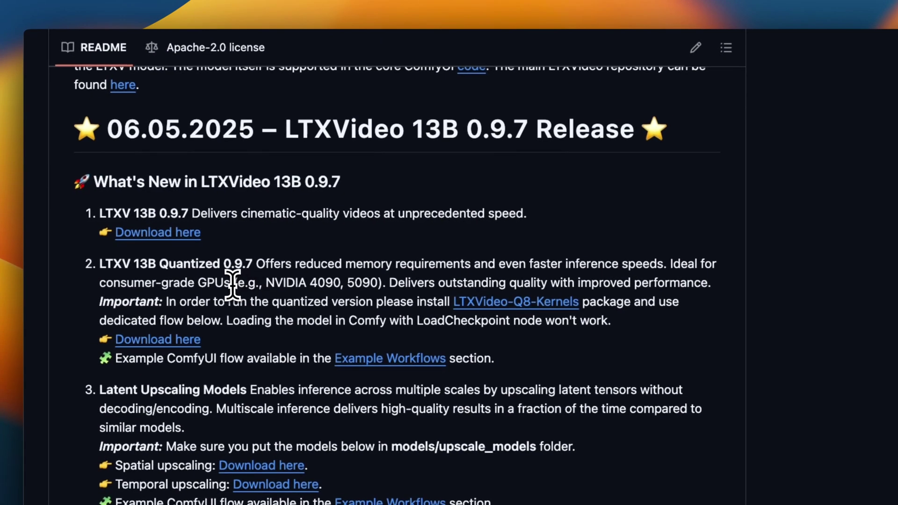
{"action": "left_click_drag", "start_coordinate": [232, 284], "coordinate": [386, 284]}
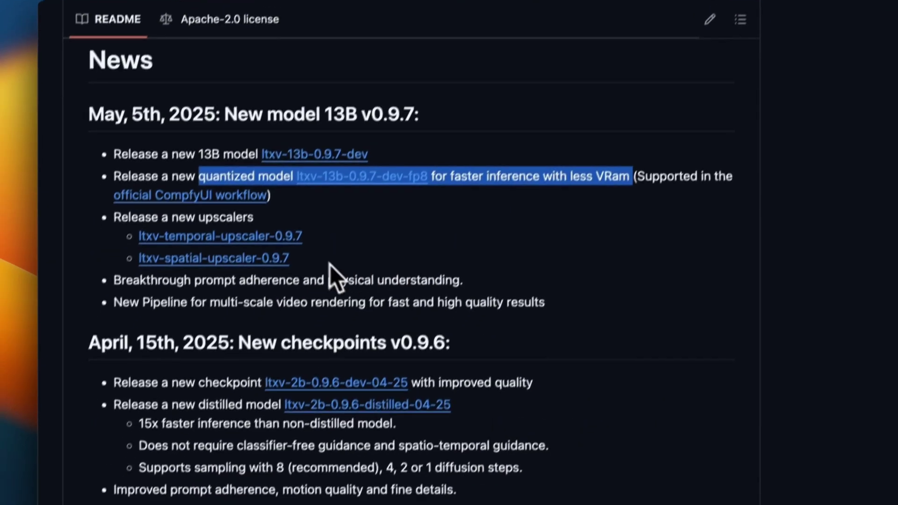
{"action": "left_click_drag", "start_coordinate": [295, 244], "coordinate": [122, 205]}
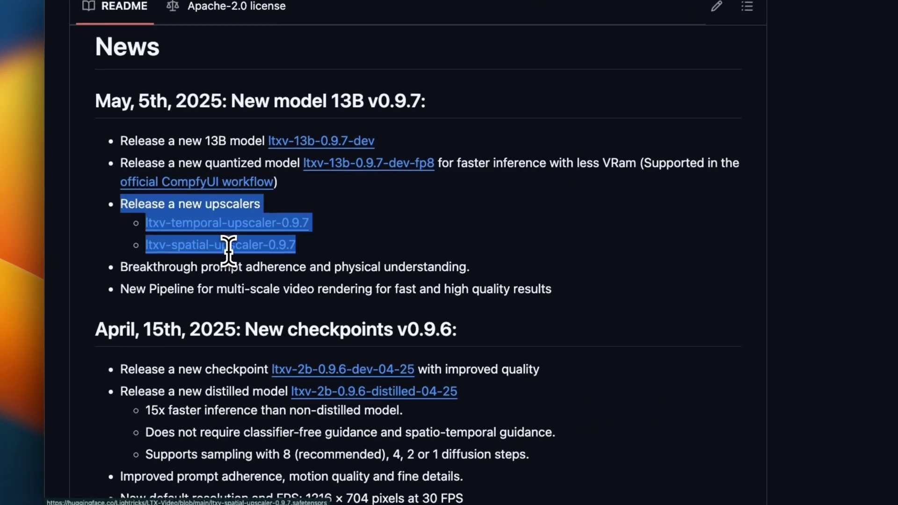
{"action": "left_click_drag", "start_coordinate": [192, 267], "coordinate": [466, 260]}
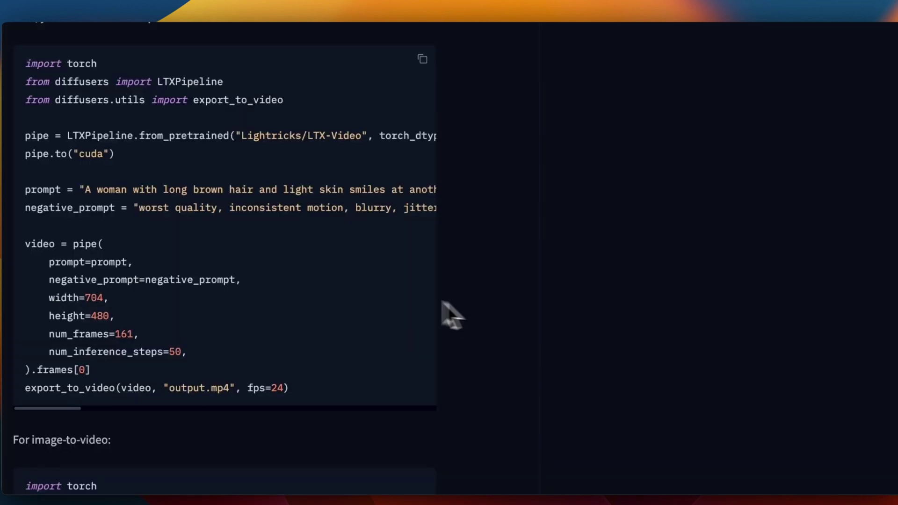
{"action": "scroll", "coordinate": [339, 281], "scroll_direction": "up", "scroll_amount": 1}
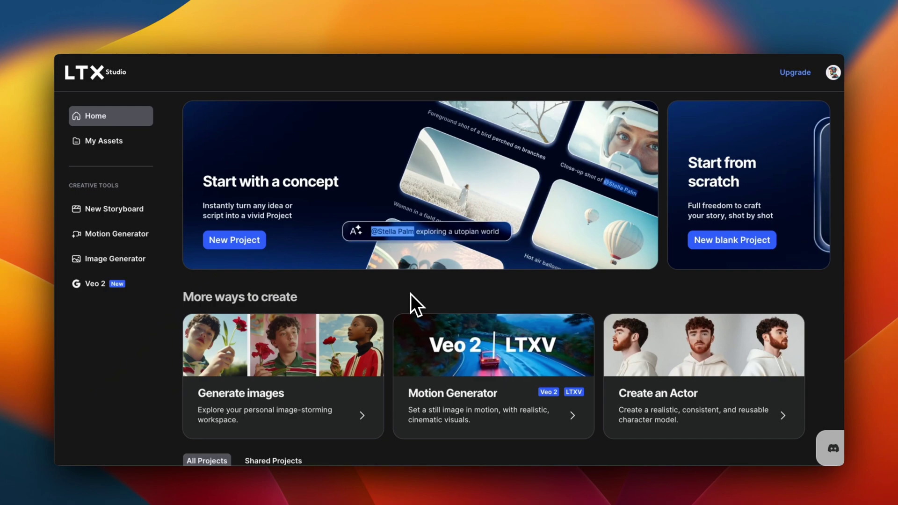
- Open the Motion Generator from Creative Tools and bring up its video model list
{"action": "left_click", "coordinate": [412, 327]}
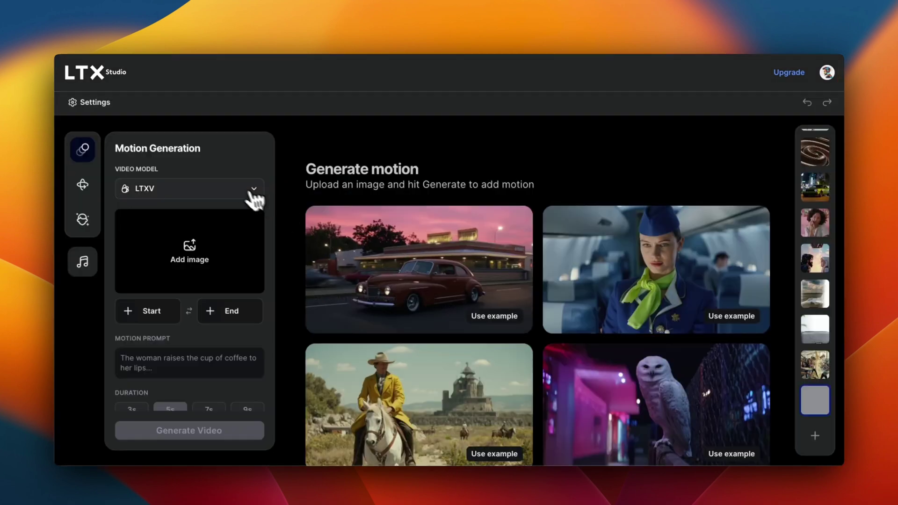
{"action": "left_click", "coordinate": [246, 188]}
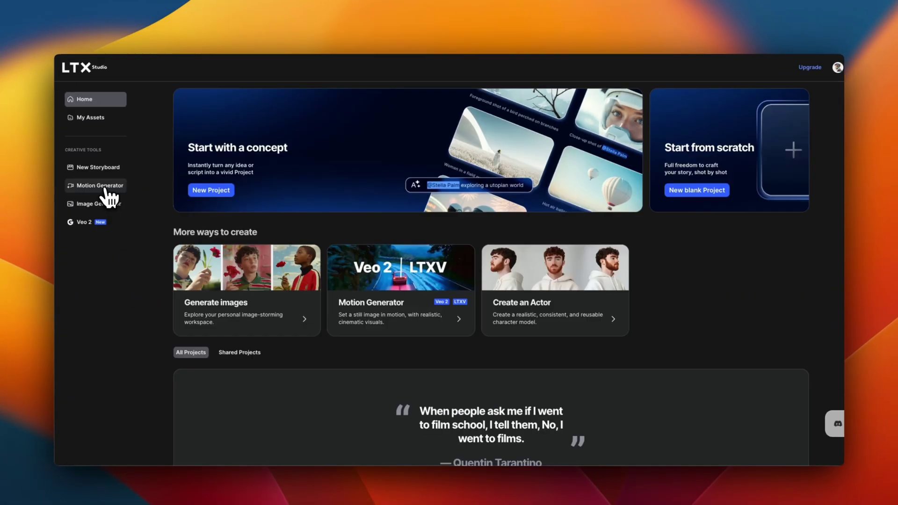
- Keep LTXV as the video model and preview the green car image thumbnails (56).png
{"action": "left_click", "coordinate": [107, 187]}
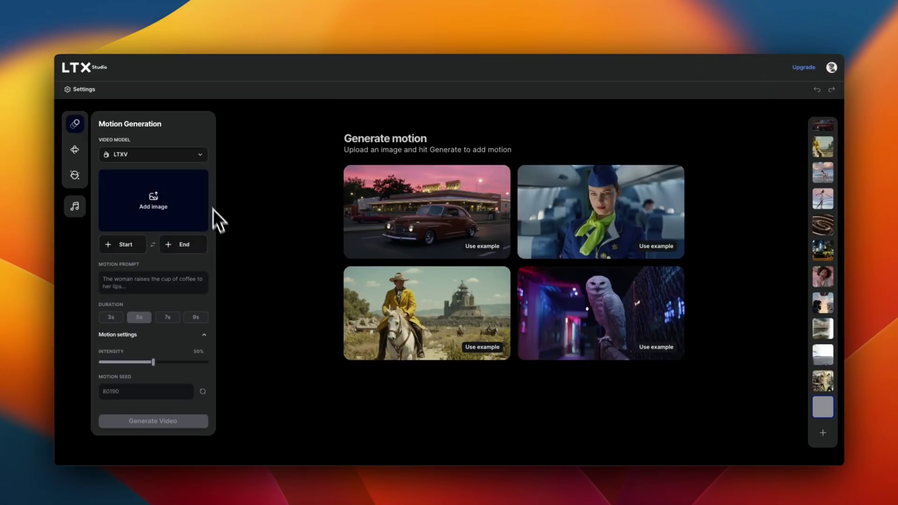
{"action": "left_click", "coordinate": [169, 156]}
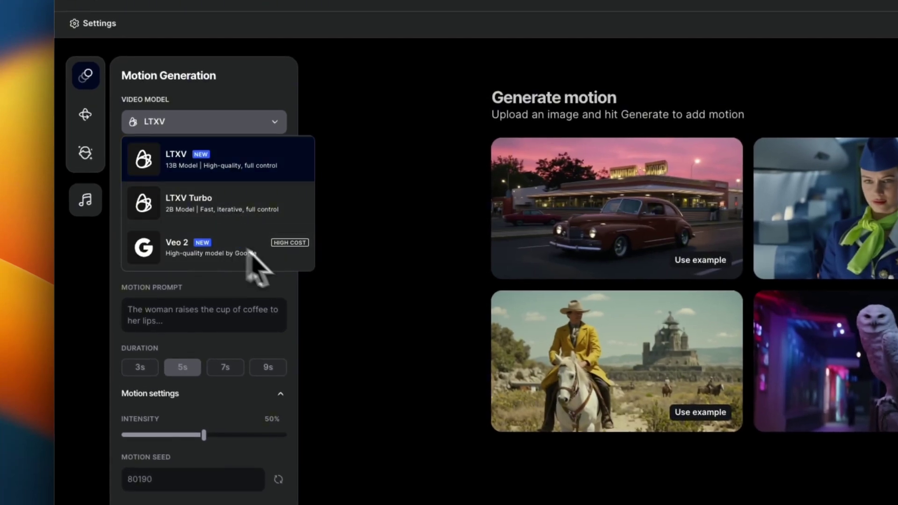
{"action": "left_click", "coordinate": [332, 321]}
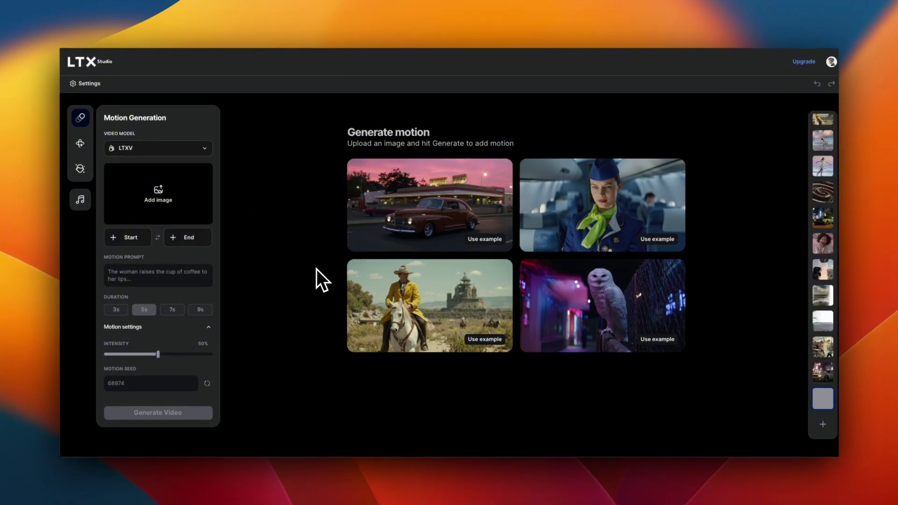
{"action": "key", "text": "space"}
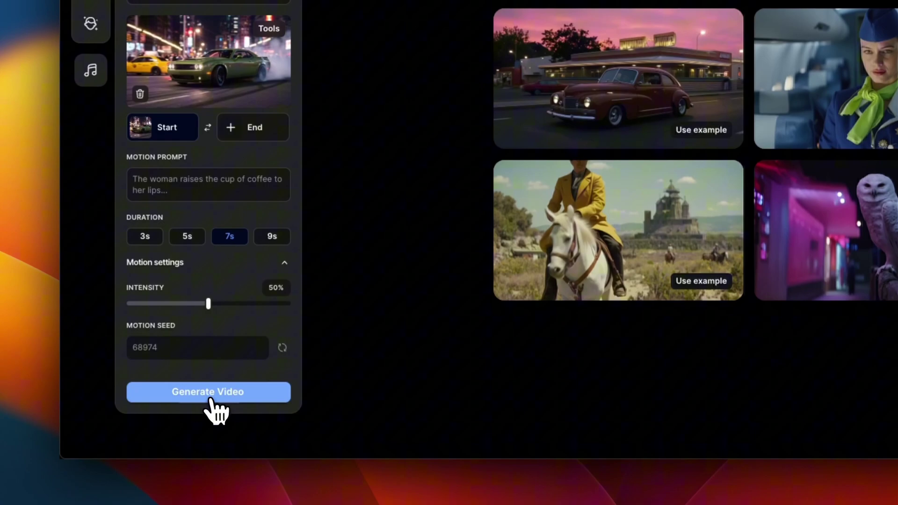
- Generate 7s clips using the green car image as the start frame
{"action": "left_click", "coordinate": [208, 471]}
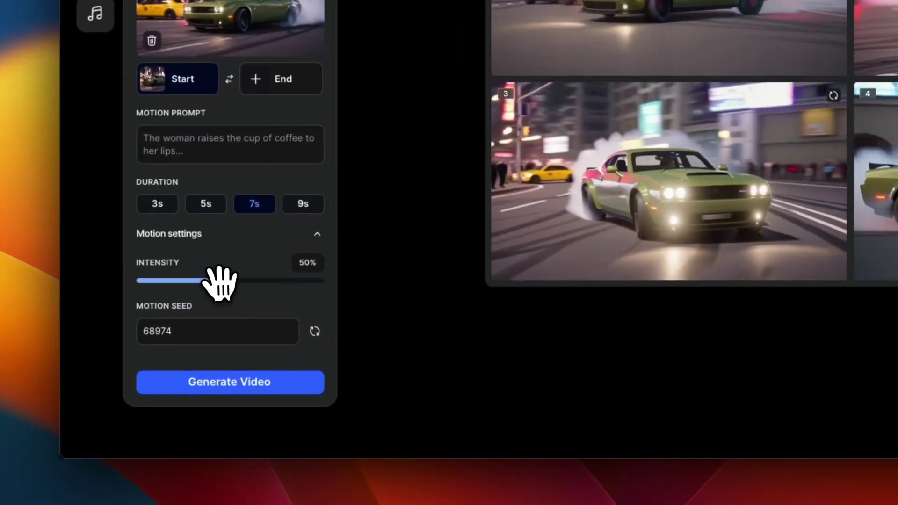
- Generate clips at 100% intensity, then regenerate with a new drift-and-tire-smoke motion prompt
{"action": "left_click_drag", "start_coordinate": [229, 280], "coordinate": [344, 279]}
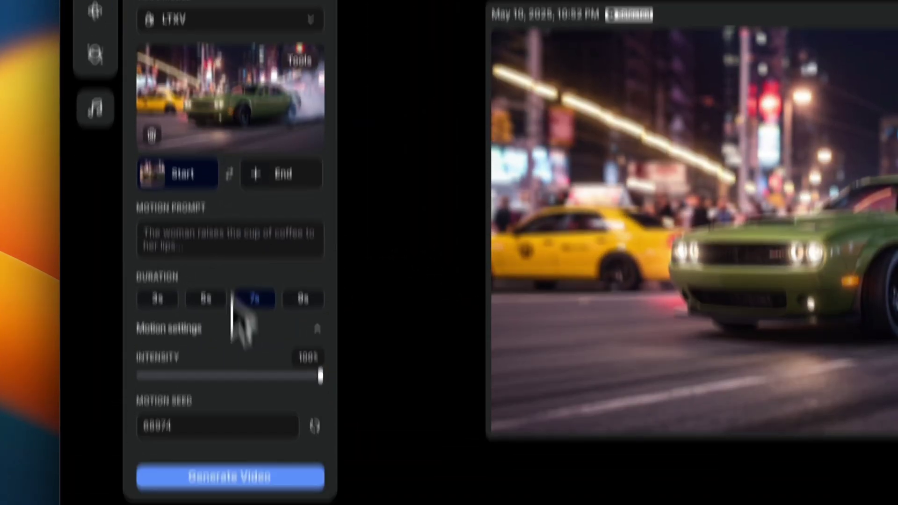
{"action": "left_click", "coordinate": [240, 383]}
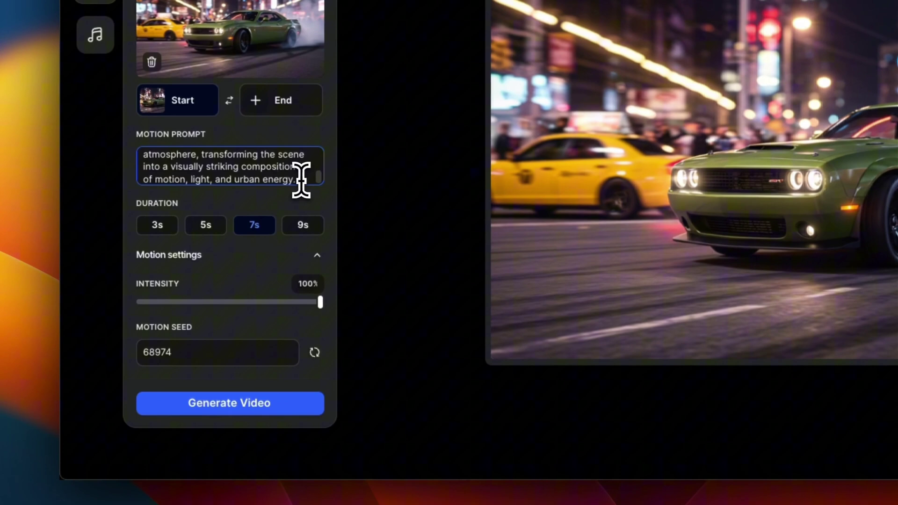
{"action": "left_click_drag", "start_coordinate": [200, 281], "coordinate": [102, 264]}
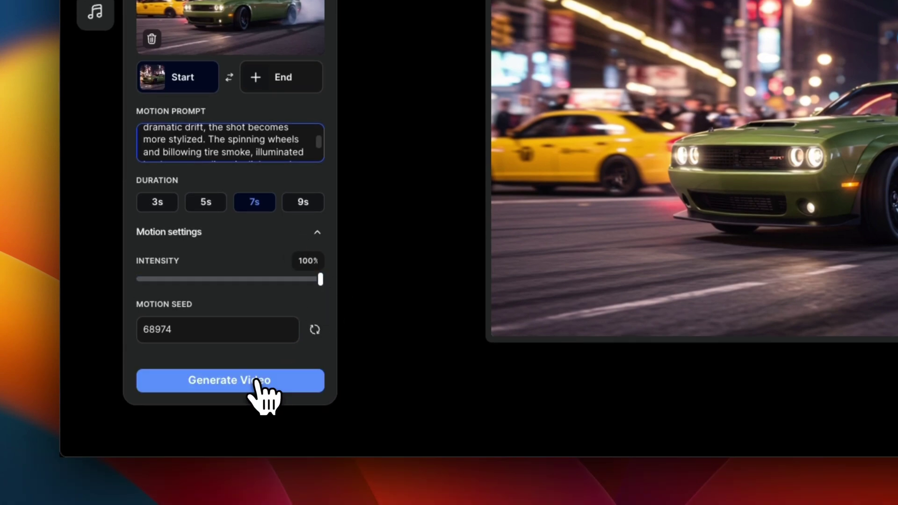
{"action": "left_click", "coordinate": [257, 401]}
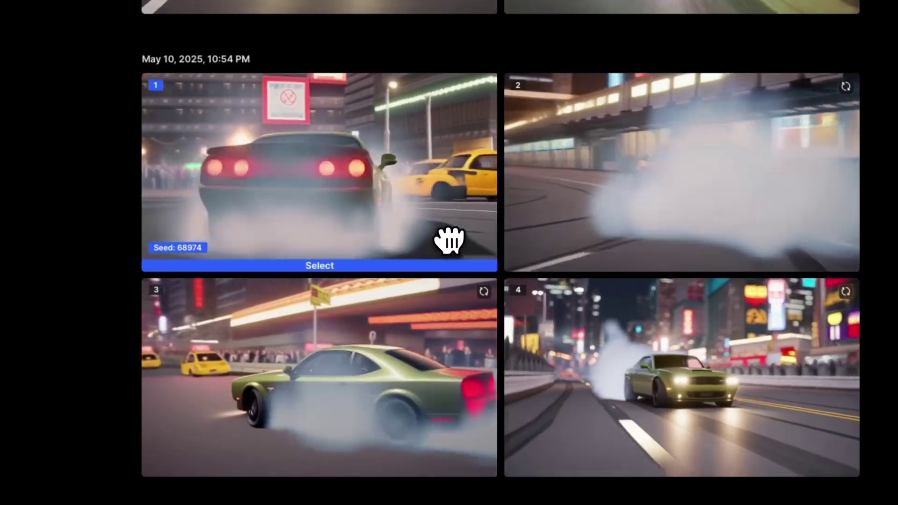
- Scroll through the batches and play the chosen 7-second drift clip with seed 136718
{"action": "scroll", "coordinate": [465, 297], "scroll_direction": "down", "scroll_amount": 10}
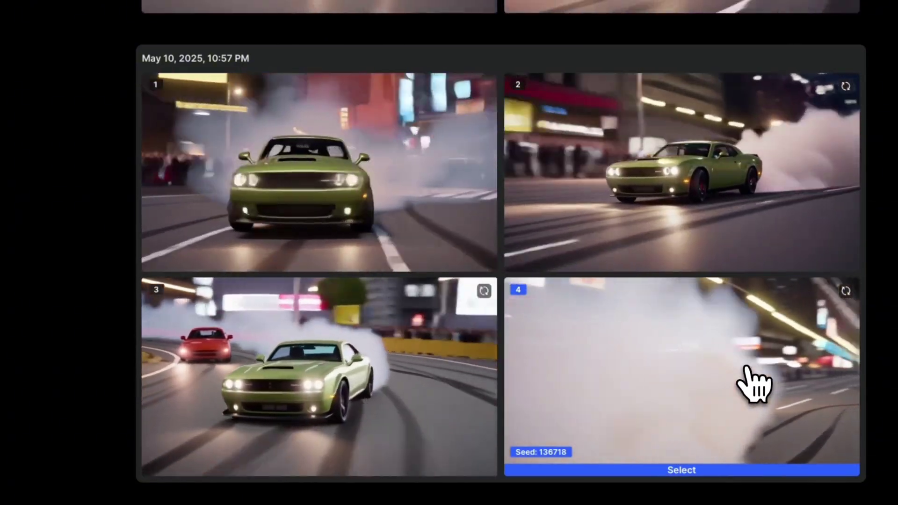
{"action": "scroll", "coordinate": [756, 389], "scroll_direction": "down", "scroll_amount": 10}
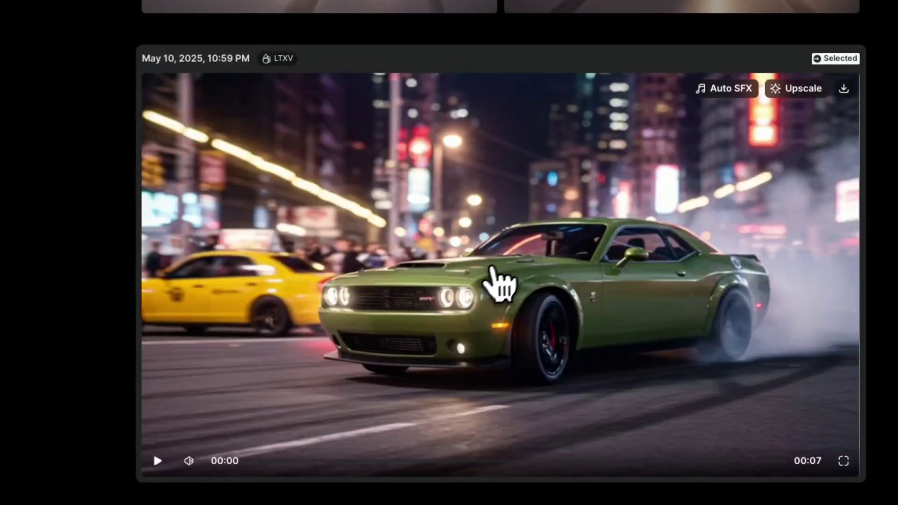
{"action": "left_click", "coordinate": [157, 460]}
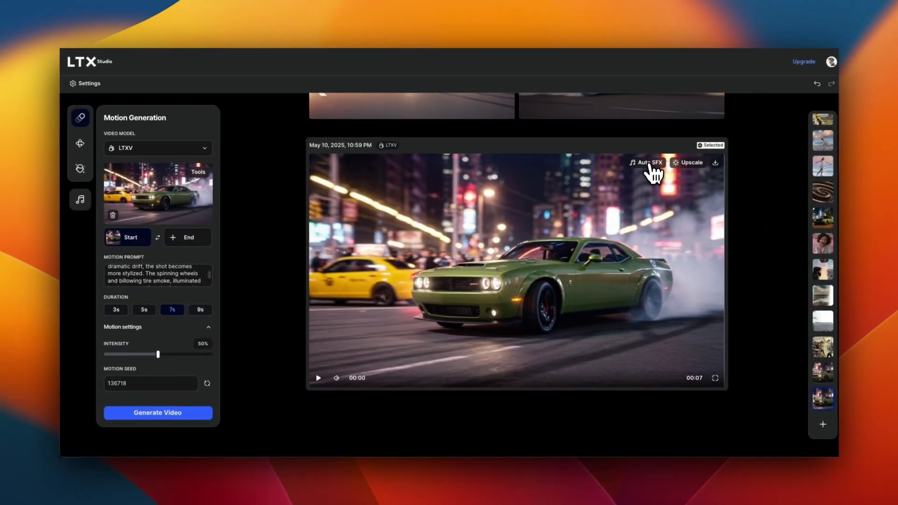
- Apply Auto SFX to the selected drift clip to create a version with sound effects
{"action": "left_click", "coordinate": [730, 92]}
{"action": "scroll", "coordinate": [653, 174], "scroll_direction": "down", "scroll_amount": 3}
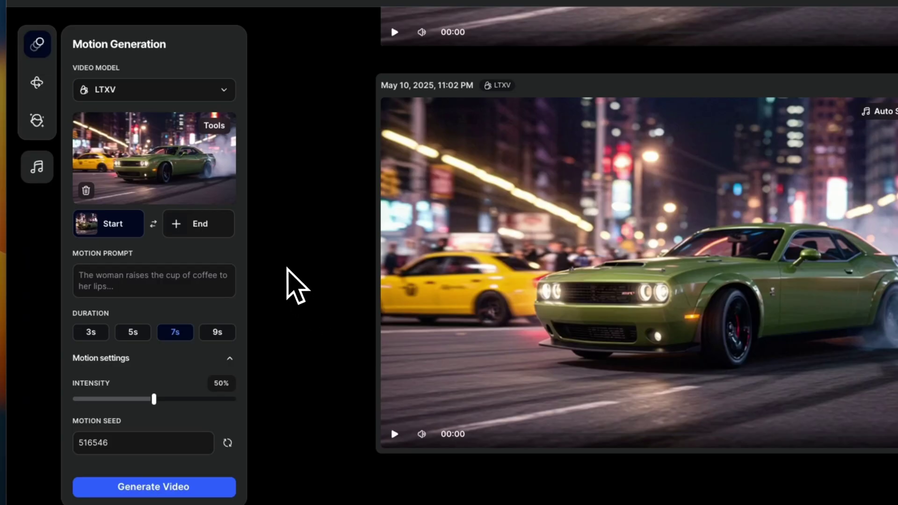
- In Edit Frame, paint a removal mask over the yellow taxi to erase it
{"action": "left_click", "coordinate": [216, 127]}
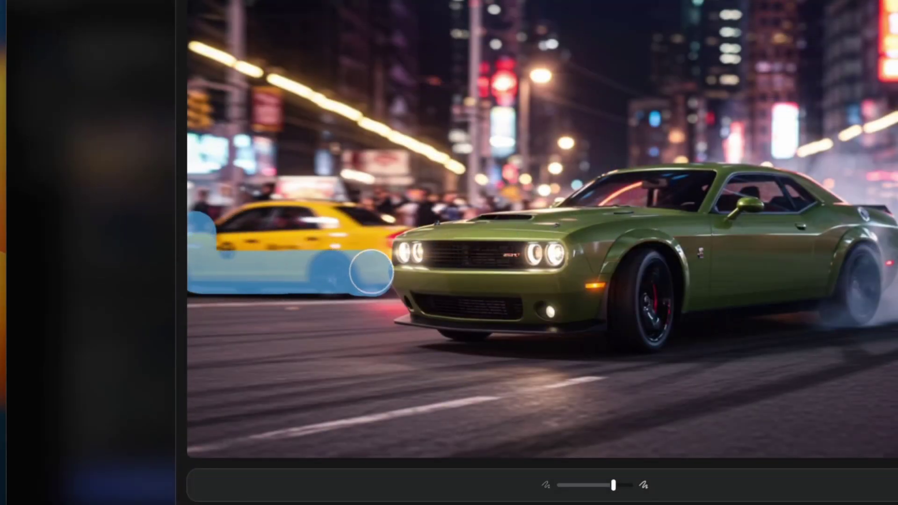
{"action": "mouse_move", "coordinate": [382, 219]}
{"action": "left_mouse_down"}
{"action": "mouse_move", "coordinate": [252, 217]}
{"action": "mouse_move", "coordinate": [187, 237]}
{"action": "left_mouse_up"}
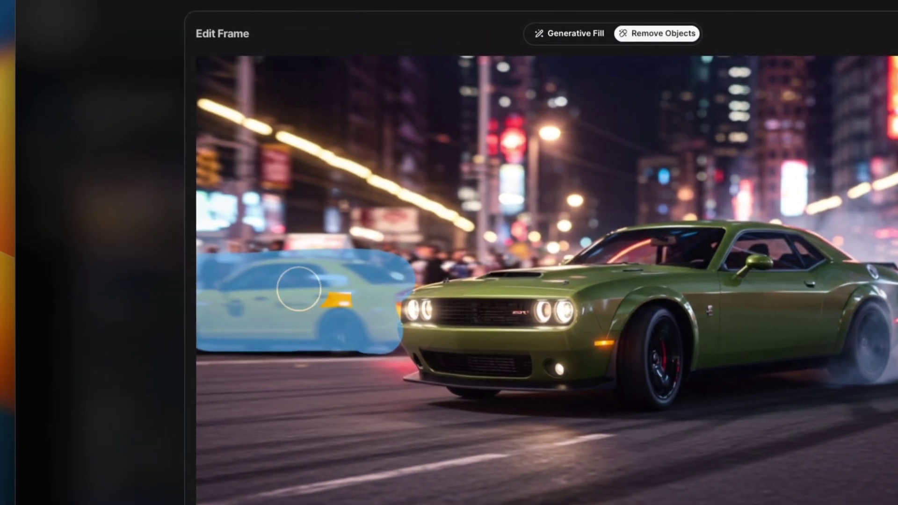
{"action": "left_click_drag", "start_coordinate": [245, 330], "coordinate": [297, 345]}
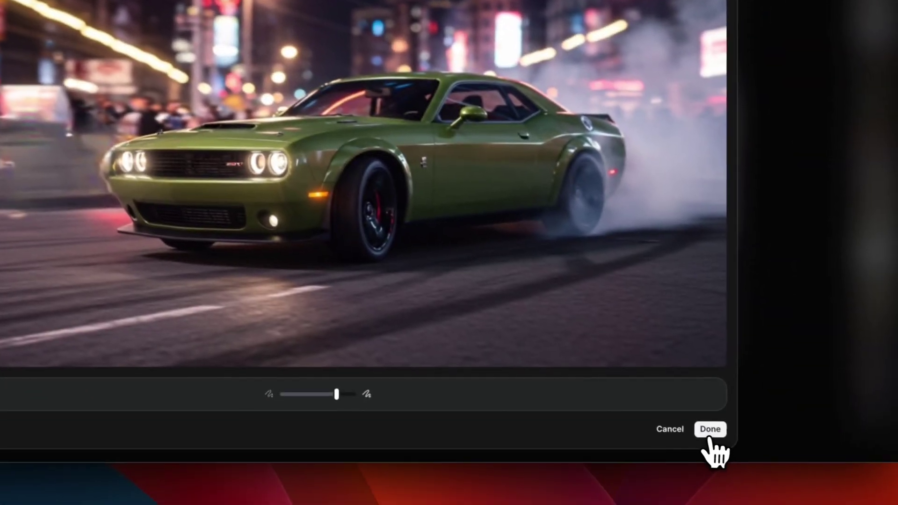
- Save the taxi-free frame and generate new 7-second clips of the lone green car
{"action": "left_click", "coordinate": [709, 429]}
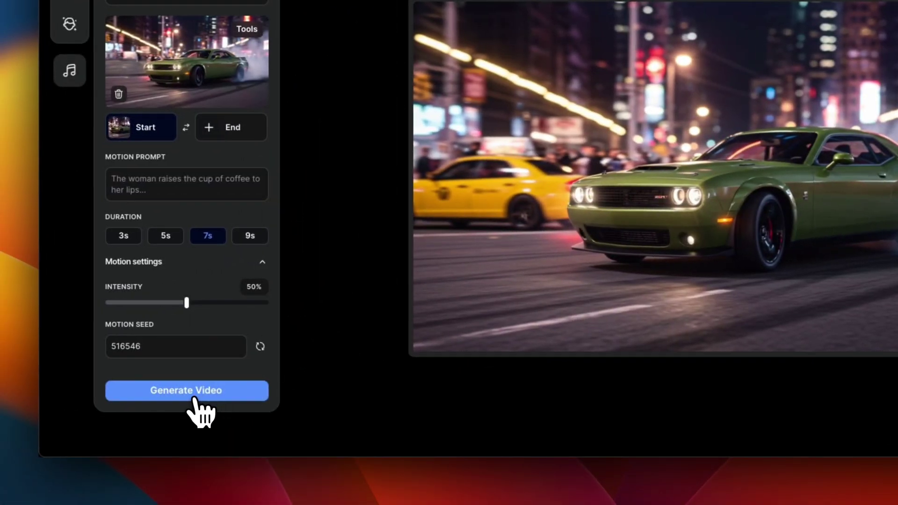
{"action": "left_click", "coordinate": [205, 392]}
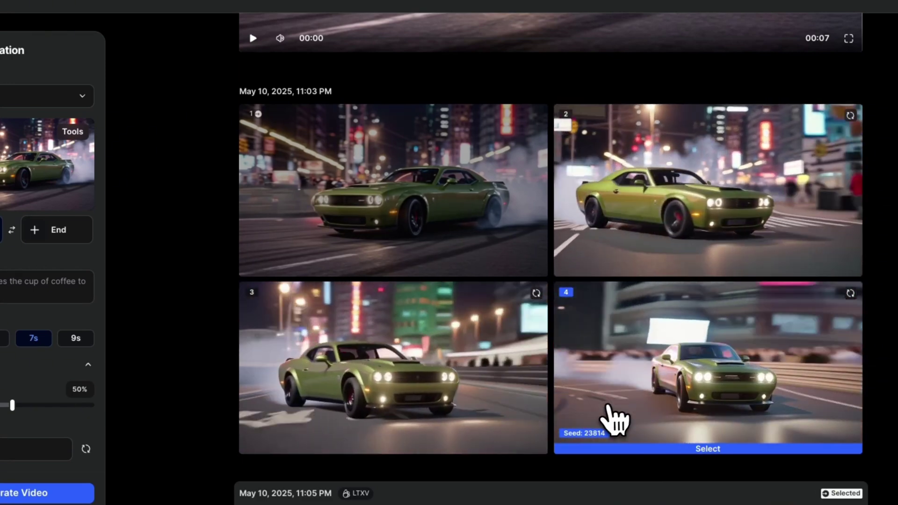
- Jump from clip 1 of the 11:03 PM grid to its 11:05 PM drifting green car video and play it
{"action": "mouse_move", "coordinate": [456, 215]}
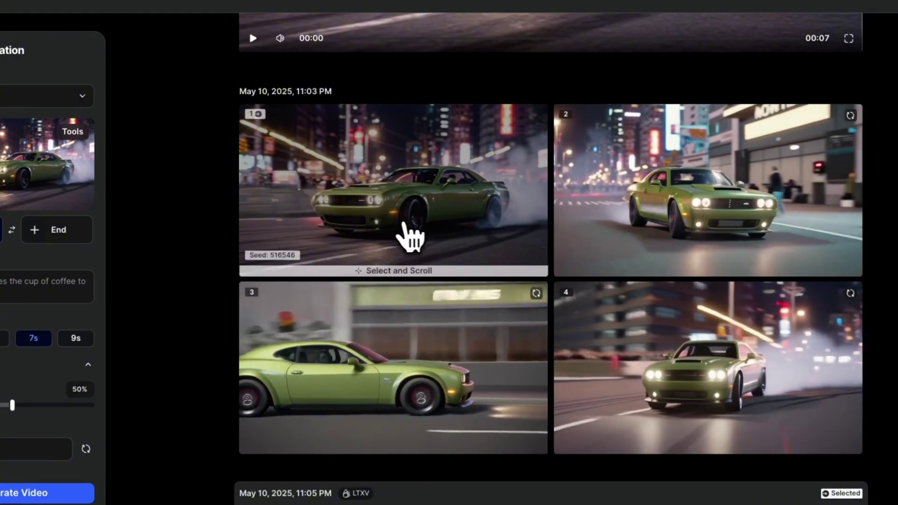
{"action": "left_click", "coordinate": [402, 215]}
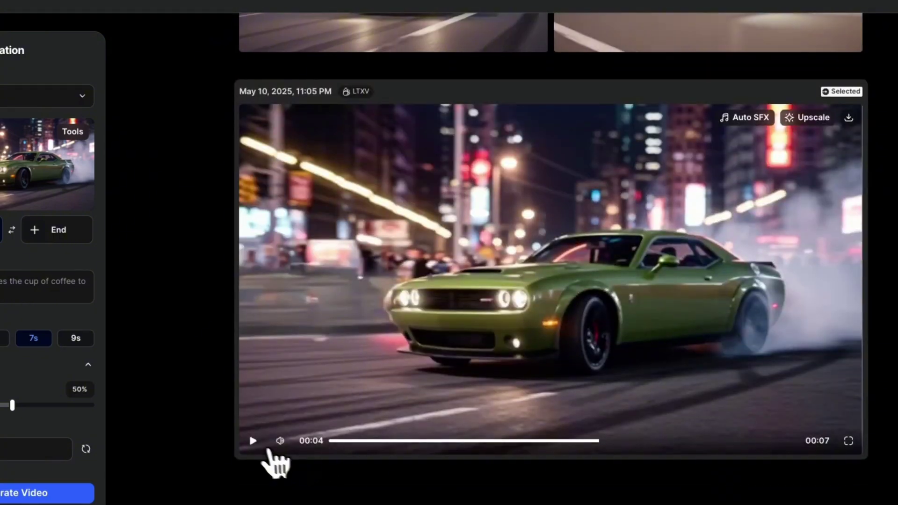
{"action": "left_click", "coordinate": [253, 440]}
{"action": "scroll", "coordinate": [545, 437], "scroll_direction": "up", "scroll_amount": 10}
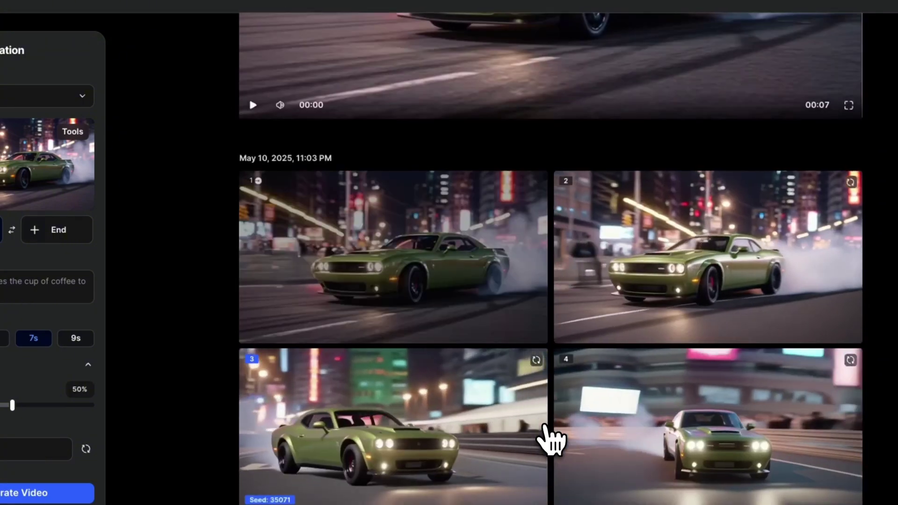
{"action": "scroll", "coordinate": [552, 440], "scroll_direction": "down", "scroll_amount": 1}
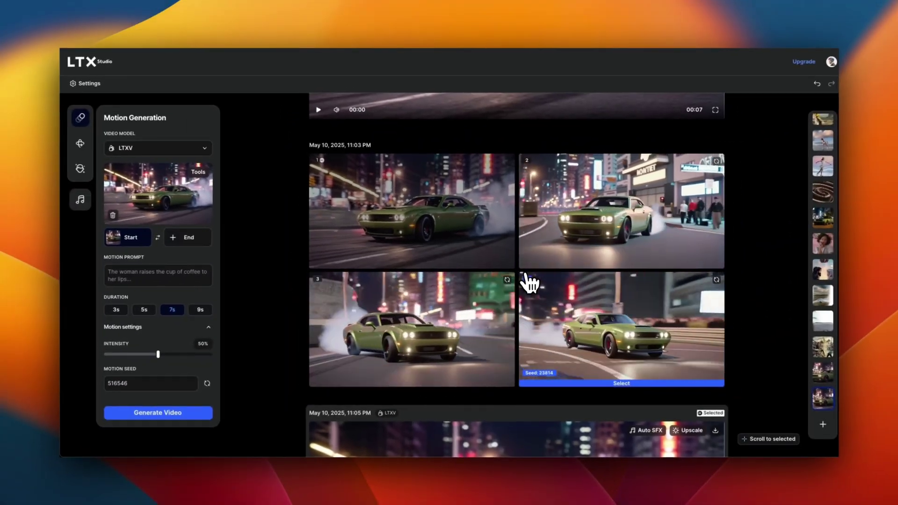
{"action": "scroll", "coordinate": [528, 282], "scroll_direction": "up", "scroll_amount": 10}
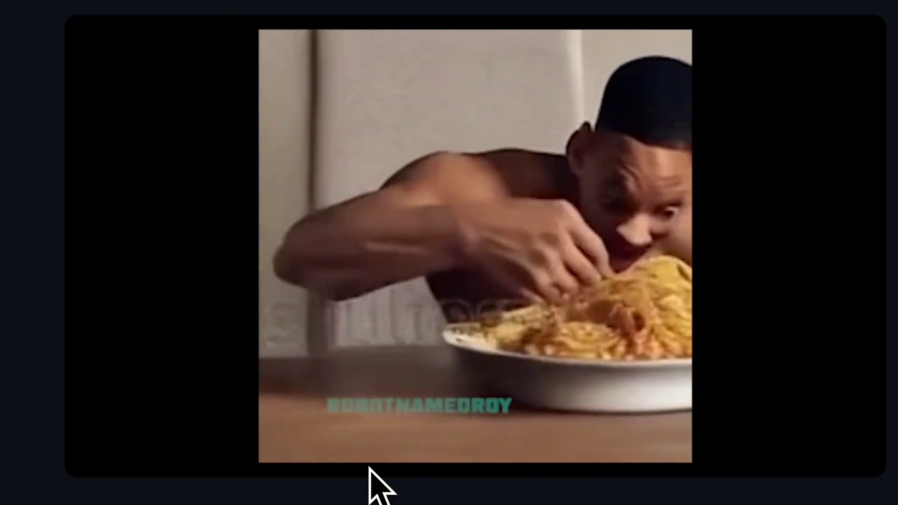
- Scroll the feed up to the May 10, 10:49 PM grid of four green-car drift clips
{"action": "mouse_move", "coordinate": [380, 468]}
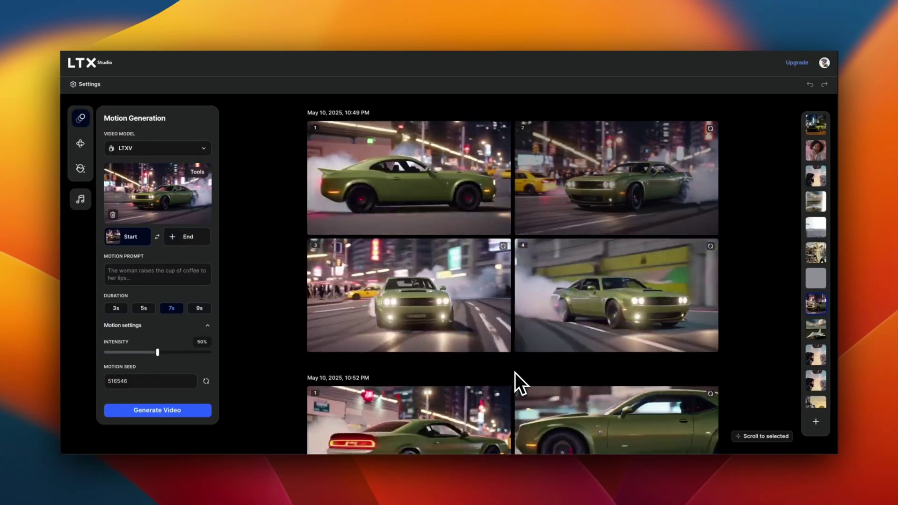
- Open the sand-through-fingers project and scroll between its 07:05 PM and 07:07 PM grids
{"action": "mouse_move", "coordinate": [660, 318]}
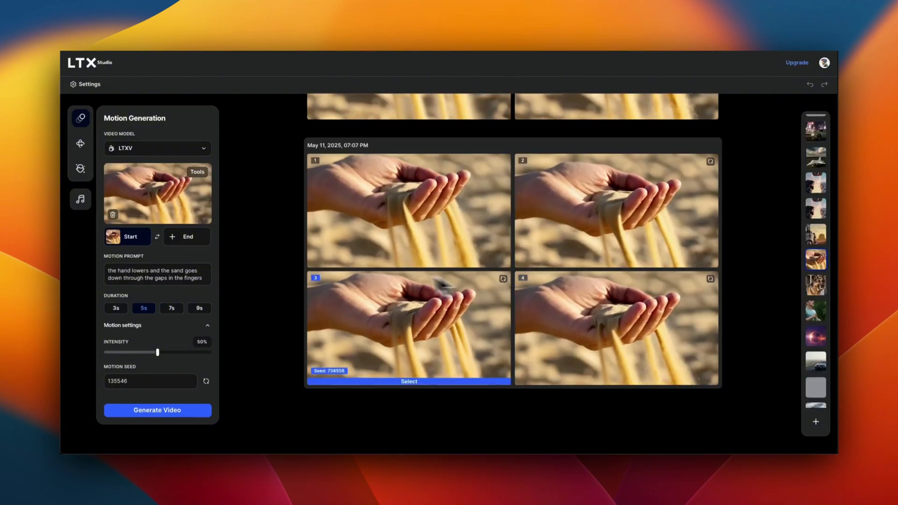
{"action": "scroll", "coordinate": [505, 260], "scroll_direction": "up", "scroll_amount": 5}
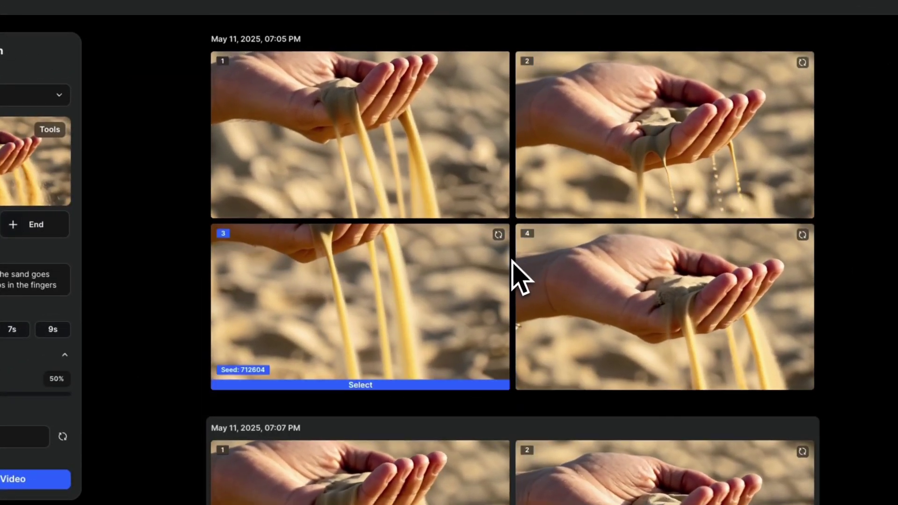
{"action": "scroll", "coordinate": [509, 276], "scroll_direction": "down", "scroll_amount": 6}
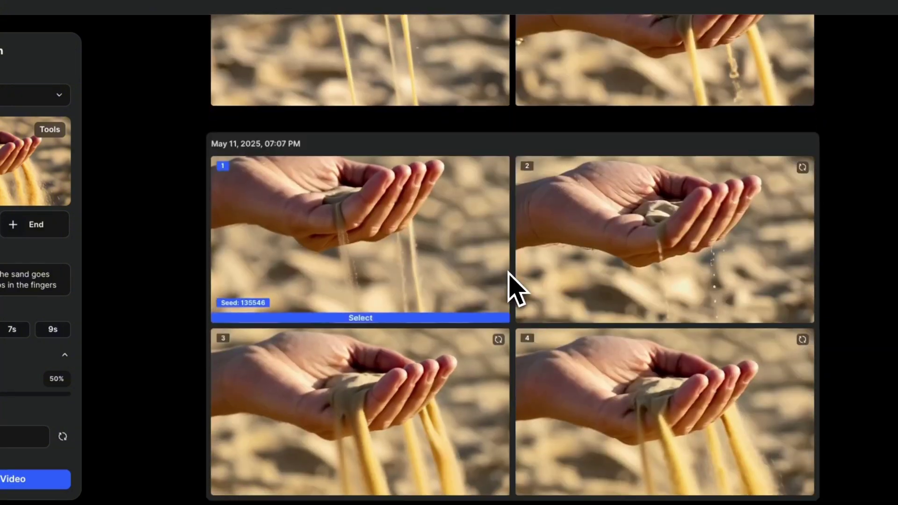
{"action": "scroll", "coordinate": [509, 276], "scroll_direction": "down", "scroll_amount": 1}
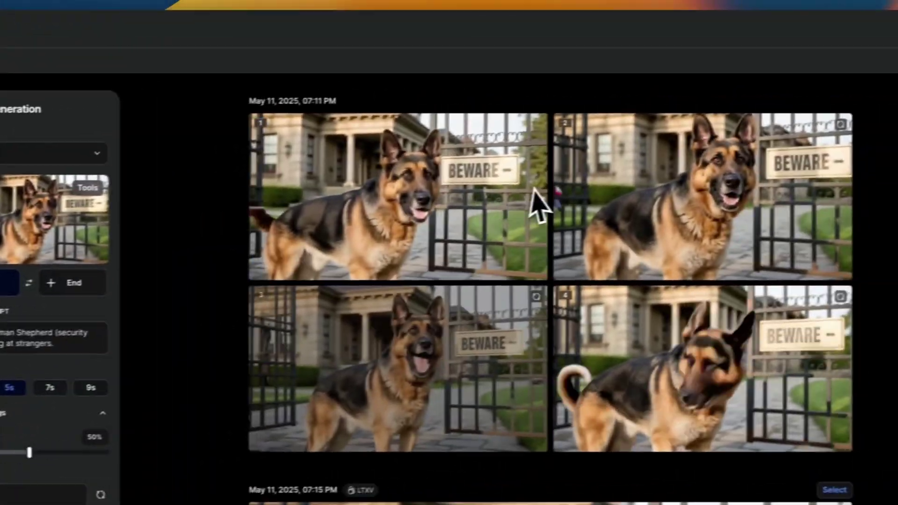
- Open the German Shepherd security-dog generation and preview its 07:11 PM clip thumbnails
{"action": "mouse_move", "coordinate": [630, 160]}
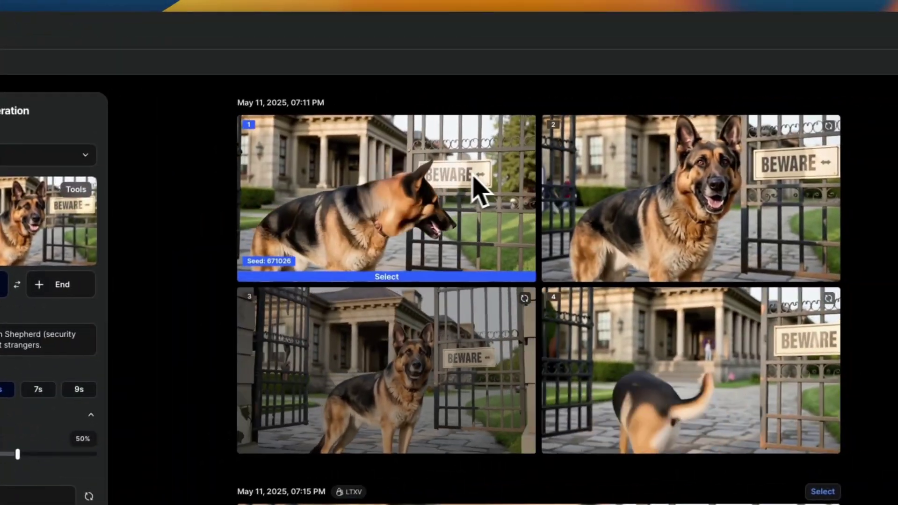
{"action": "mouse_move", "coordinate": [542, 294]}
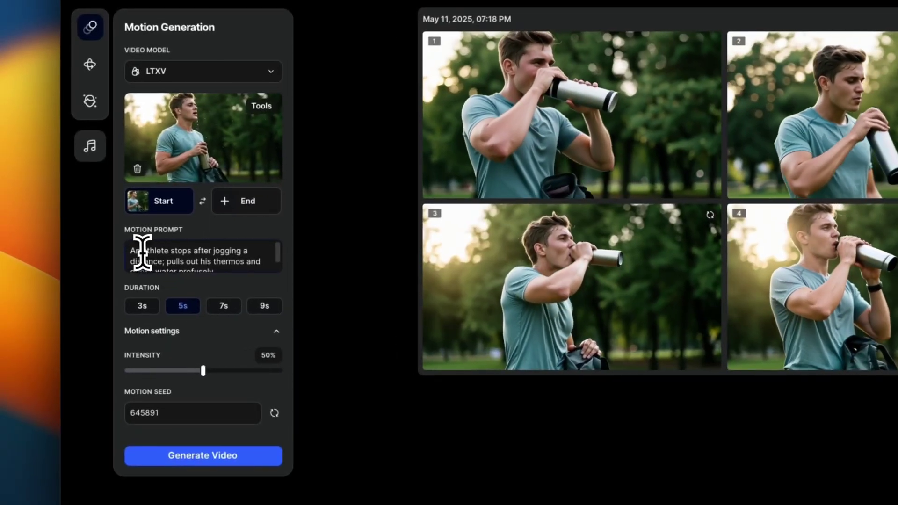
- Highlight the opening words of the athlete generation's Motion Prompt
{"action": "left_click_drag", "start_coordinate": [140, 251], "coordinate": [232, 251]}
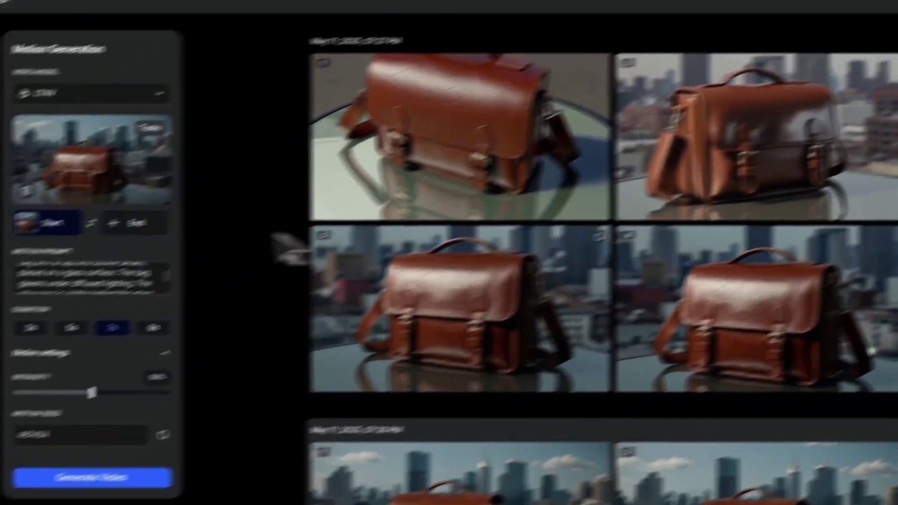
{"action": "scroll", "coordinate": [205, 314], "scroll_direction": "down", "scroll_amount": 2}
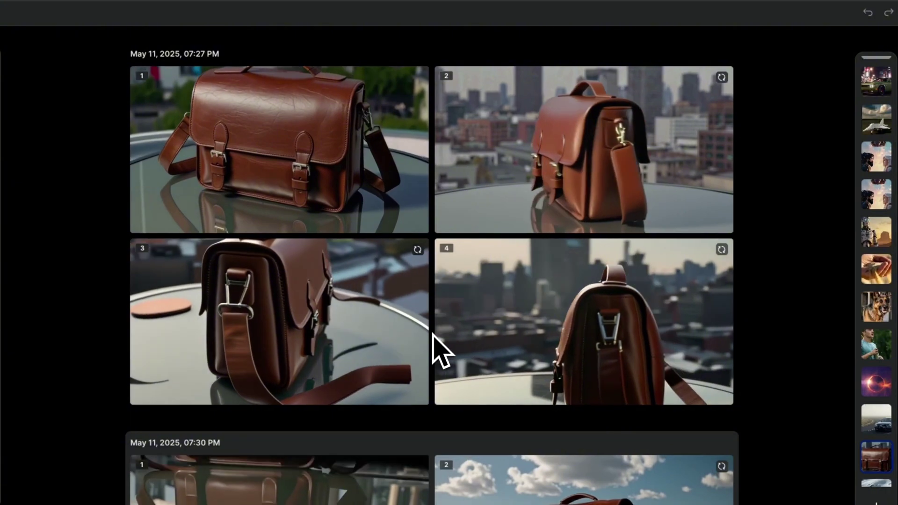
{"action": "mouse_move", "coordinate": [559, 217]}
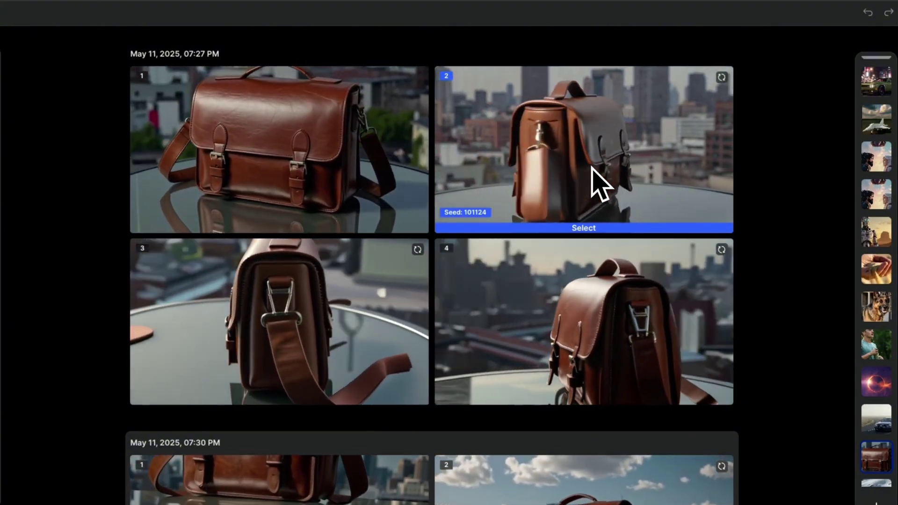
{"action": "mouse_move", "coordinate": [401, 321]}
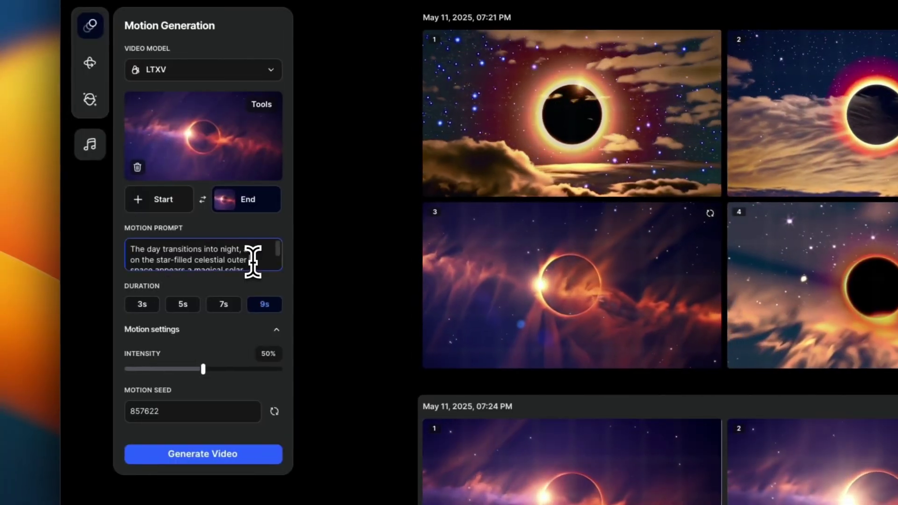
- Highlight the day-to-night and magical solar eclipse phrases in the eclipse Motion Prompt
{"action": "left_click", "coordinate": [179, 255]}
{"action": "left_click_drag", "start_coordinate": [147, 249], "coordinate": [248, 249]}
{"action": "scroll", "coordinate": [263, 254], "scroll_direction": "down", "scroll_amount": 2}
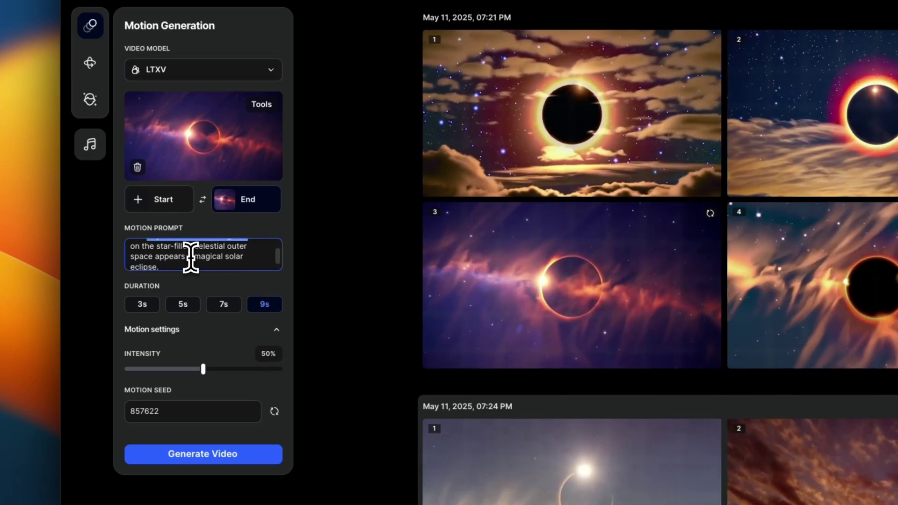
{"action": "left_click_drag", "start_coordinate": [191, 255], "coordinate": [244, 260]}
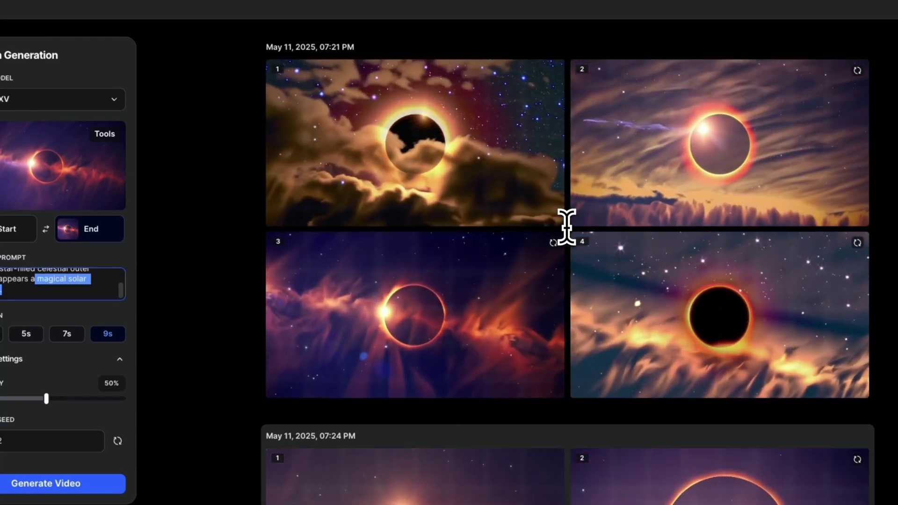
- Scroll to the 07:24 PM eclipse clips, then bring up the May 10 cafeteria food-fight generation
{"action": "scroll", "coordinate": [567, 227], "scroll_direction": "down", "scroll_amount": 7}
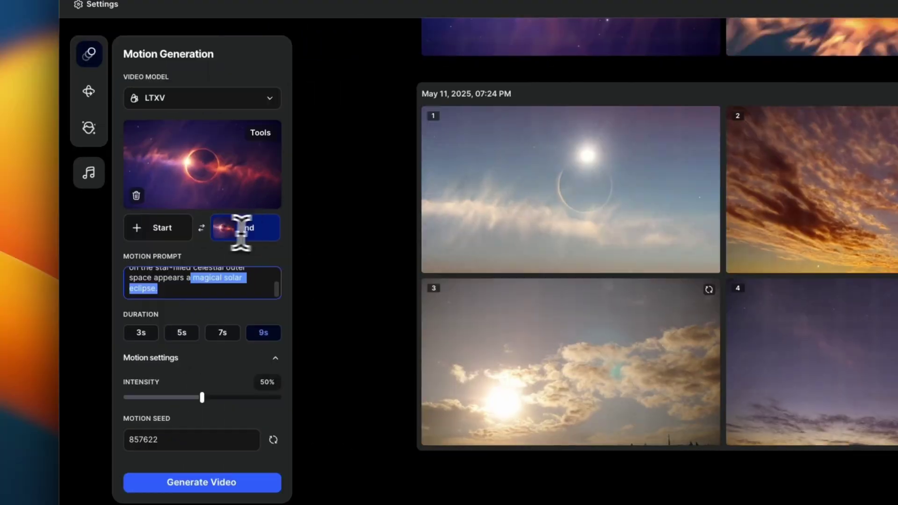
{"action": "mouse_move", "coordinate": [845, 369]}
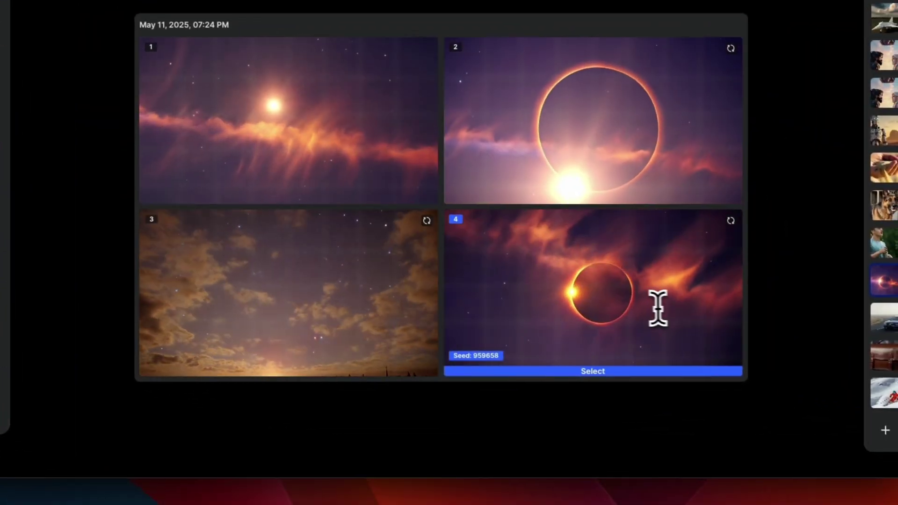
{"action": "mouse_move", "coordinate": [366, 300]}
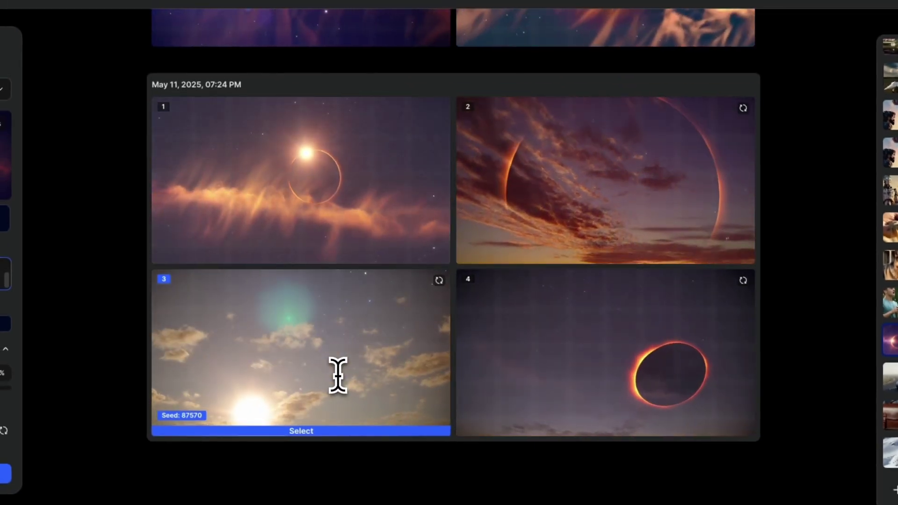
{"action": "mouse_move", "coordinate": [575, 309]}
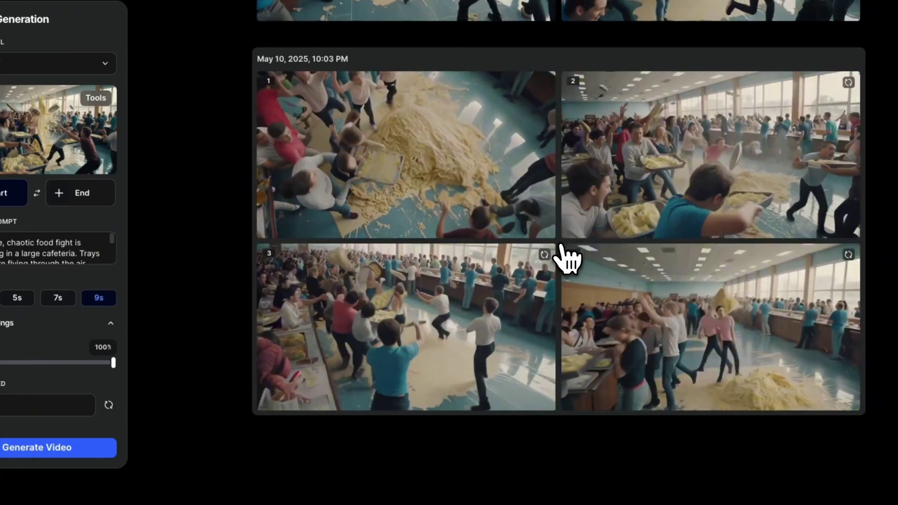
- Start a blank Motion Generation and scroll up through its example gallery
{"action": "mouse_move", "coordinate": [566, 276]}
{"action": "scroll", "coordinate": [567, 281], "scroll_direction": "up", "scroll_amount": 8}
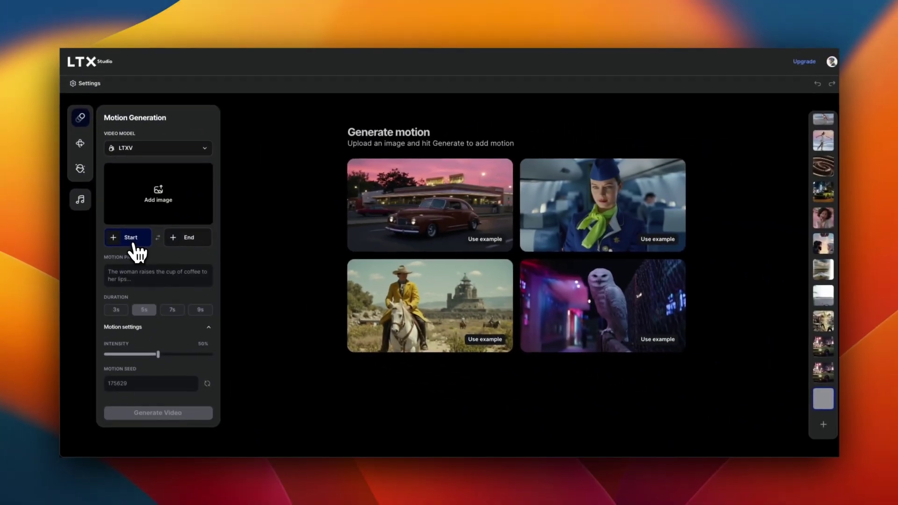
- Load the paper robot image as the start frame after previewing it against the paper jet
{"action": "left_click", "coordinate": [166, 253]}
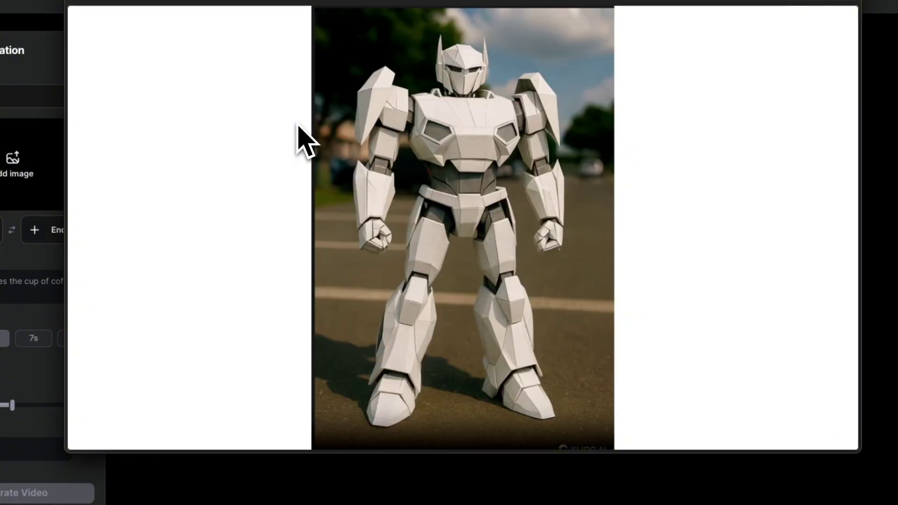
{"action": "key", "text": "Up"}
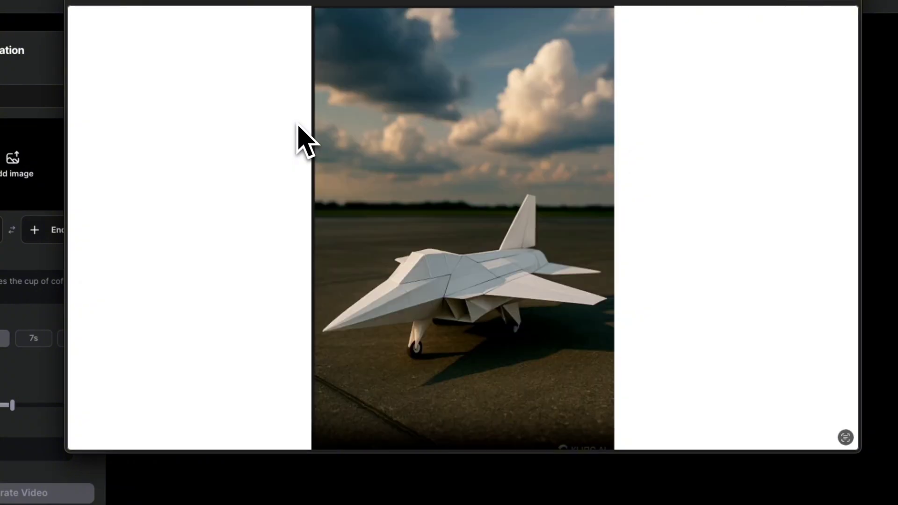
{"action": "key", "text": "Down"}
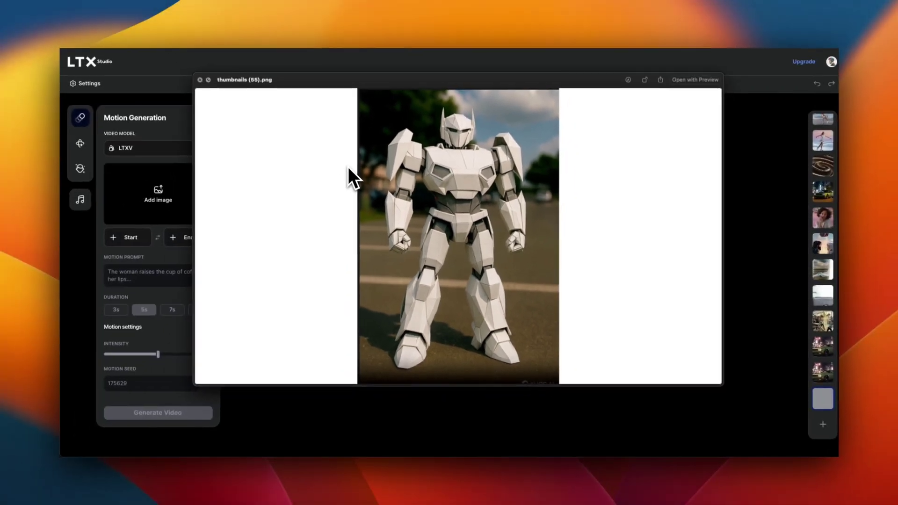
{"action": "key", "text": "Return"}
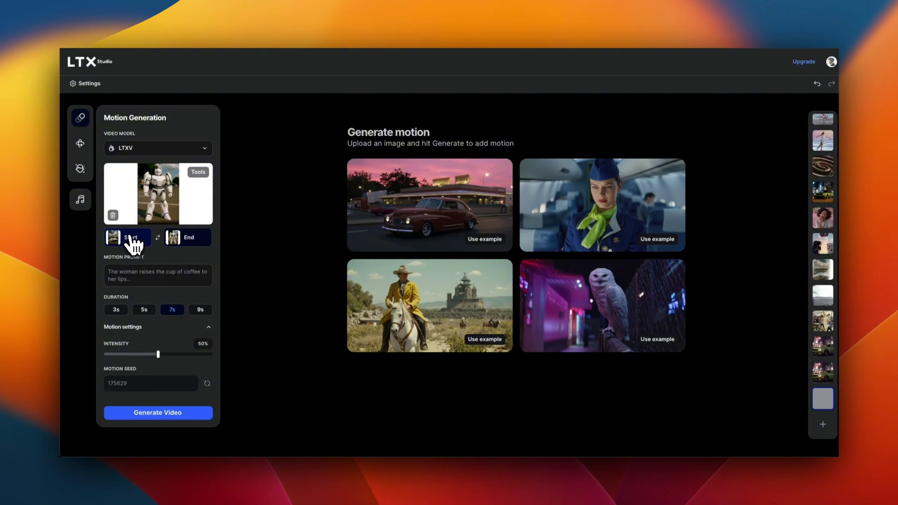
- Generate the robot-to-paper-jet transition and scroll down to its four 11:13 PM clips
{"action": "left_click", "coordinate": [157, 414]}
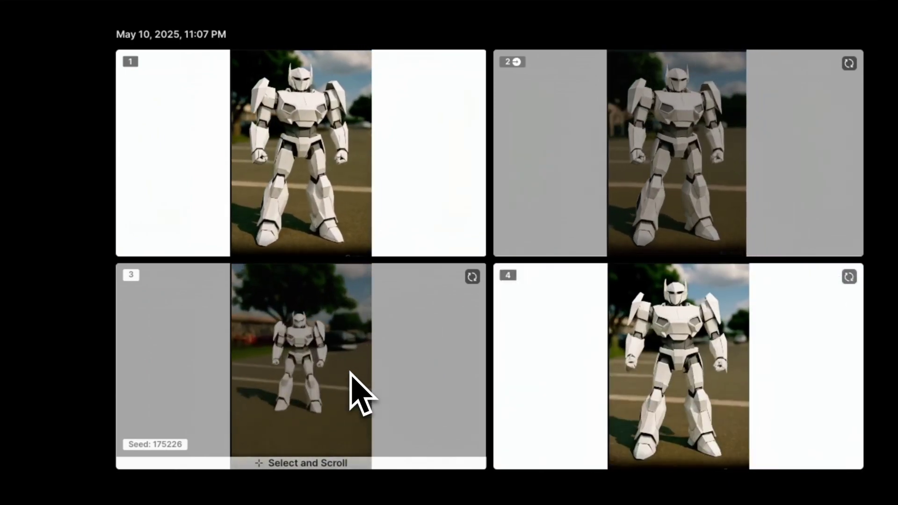
{"action": "mouse_move", "coordinate": [309, 226]}
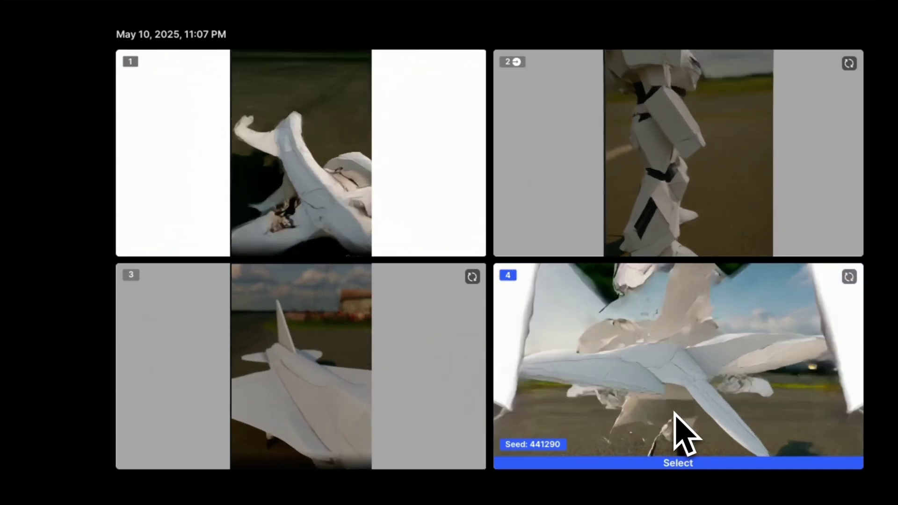
{"action": "mouse_move", "coordinate": [705, 177]}
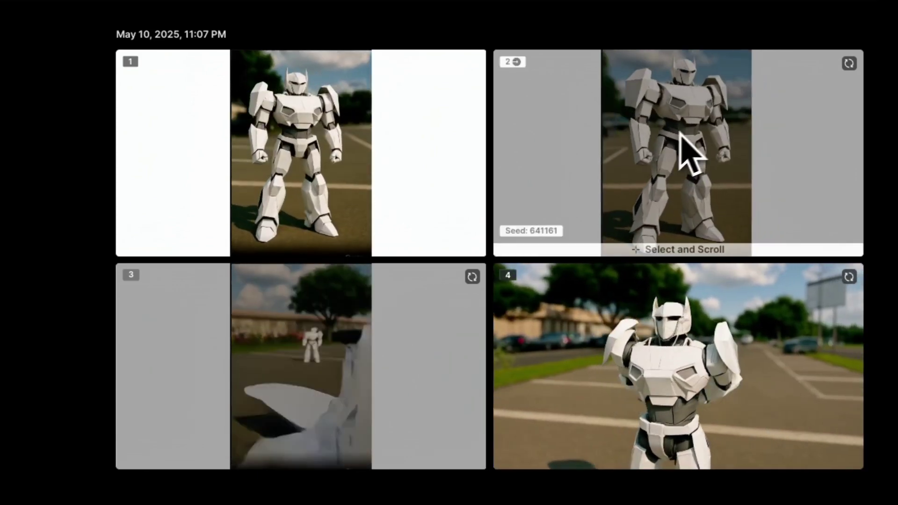
{"action": "mouse_move", "coordinate": [391, 365]}
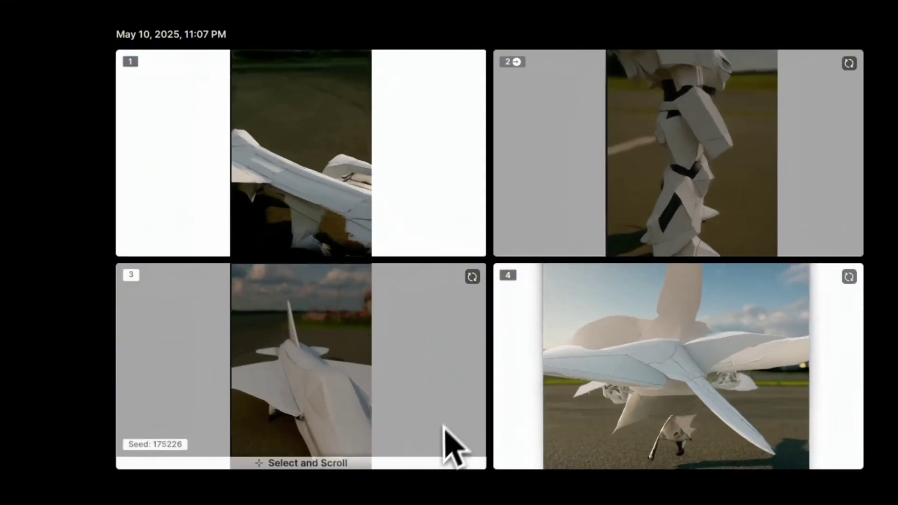
{"action": "scroll", "coordinate": [495, 315], "scroll_direction": "down", "scroll_amount": 9}
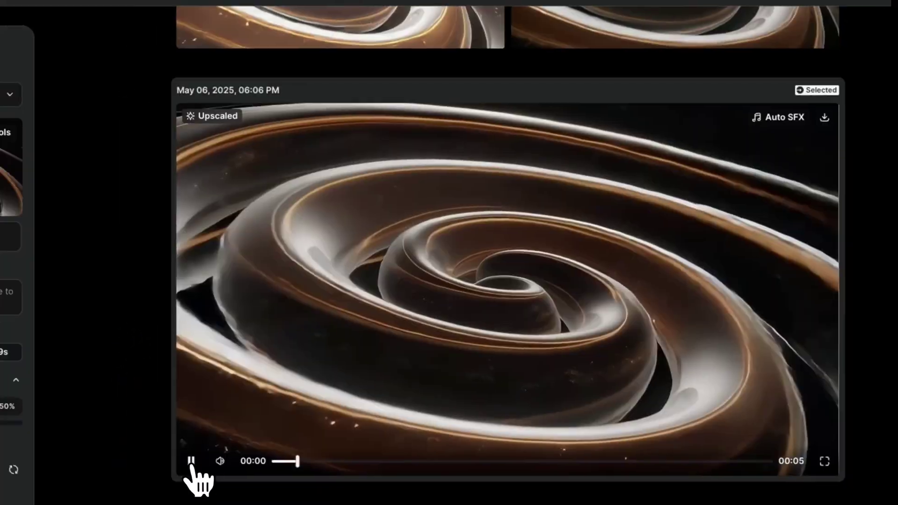
- Play the upscaled 06:06 PM chocolate-swirl-to-coffee clip and replay it once it ends
{"action": "left_click", "coordinate": [190, 463]}
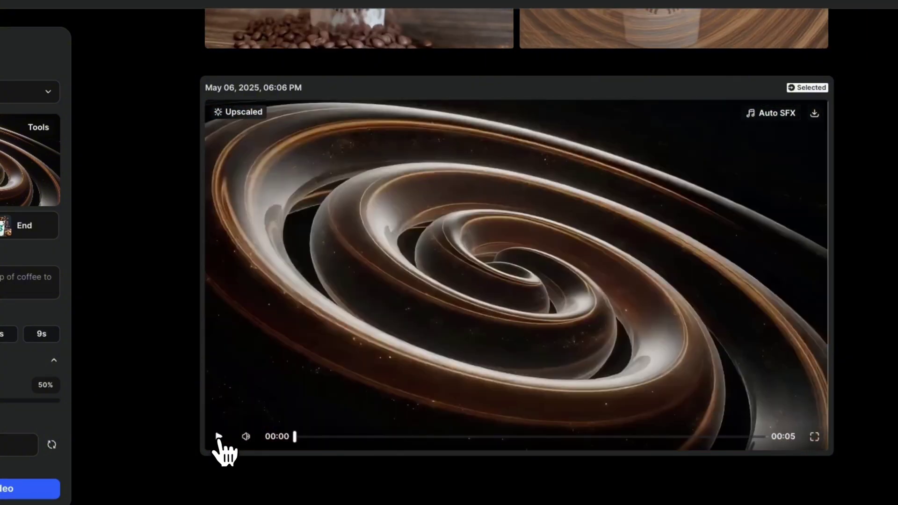
{"action": "left_click", "coordinate": [219, 437]}
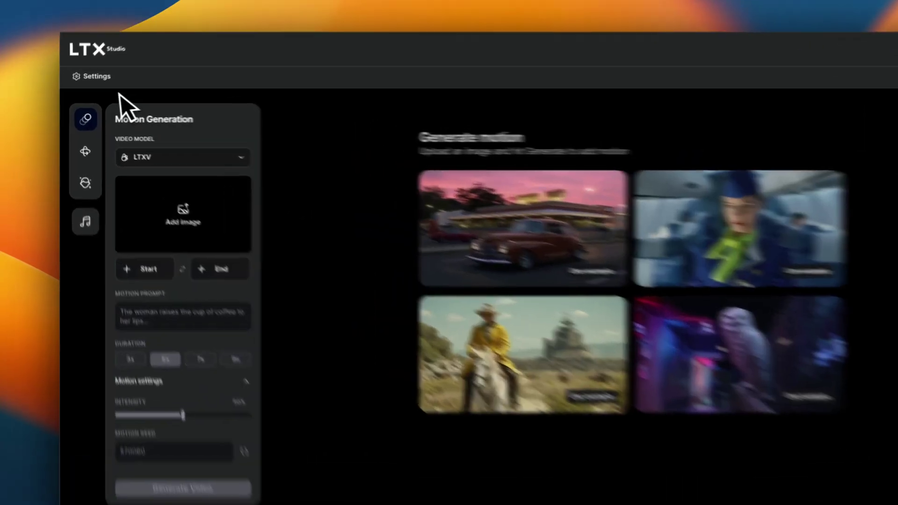
- Switch to 9:16 portrait, use the two-characters image as start frame, and generate dragon clips
{"action": "left_click", "coordinate": [89, 84]}
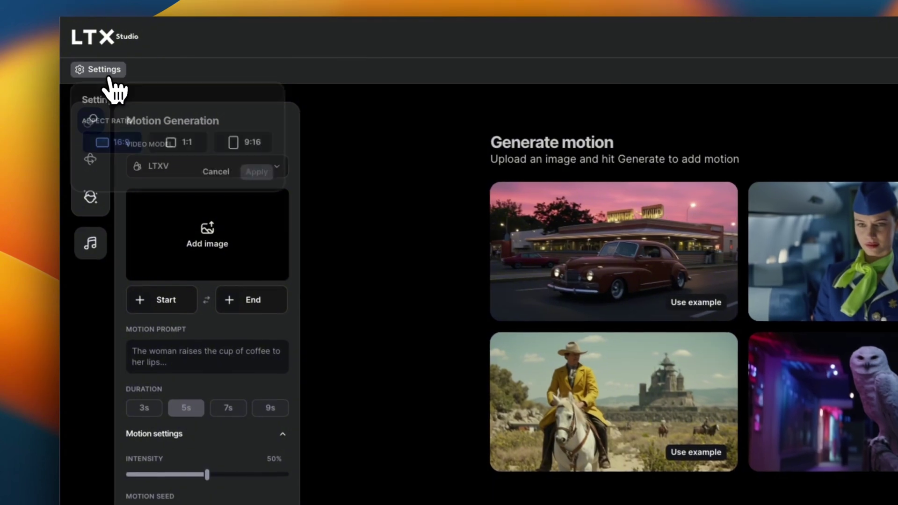
{"action": "left_click", "coordinate": [256, 145]}
{"action": "left_click", "coordinate": [259, 172]}
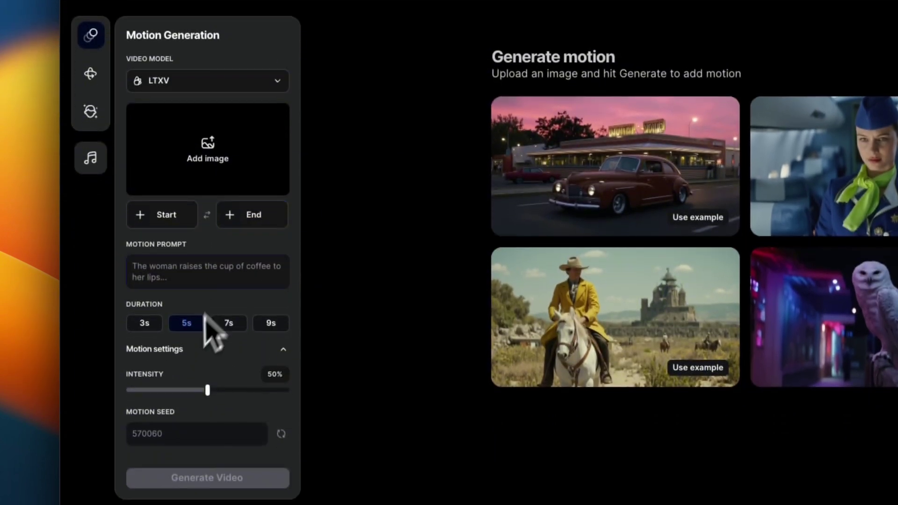
{"action": "left_click", "coordinate": [213, 157]}
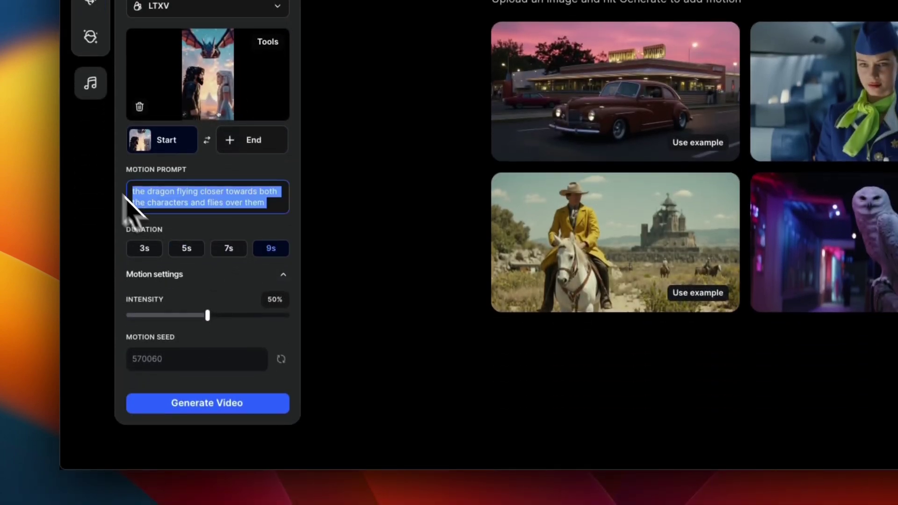
{"action": "left_click", "coordinate": [208, 405]}
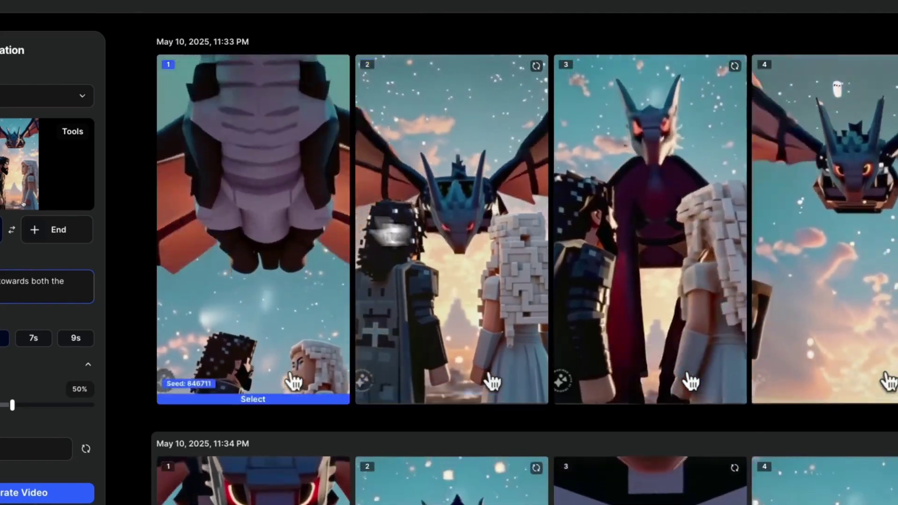
- Browse the dragon results and select clip 2 of the May 10, 11:34 PM batch
{"action": "scroll", "coordinate": [273, 225], "scroll_direction": "down", "scroll_amount": 15}
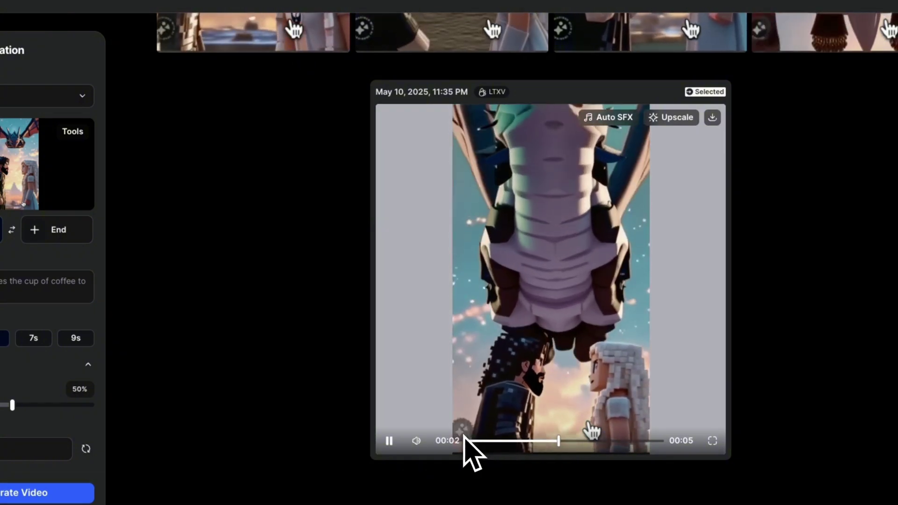
{"action": "scroll", "coordinate": [466, 421], "scroll_direction": "up", "scroll_amount": 8}
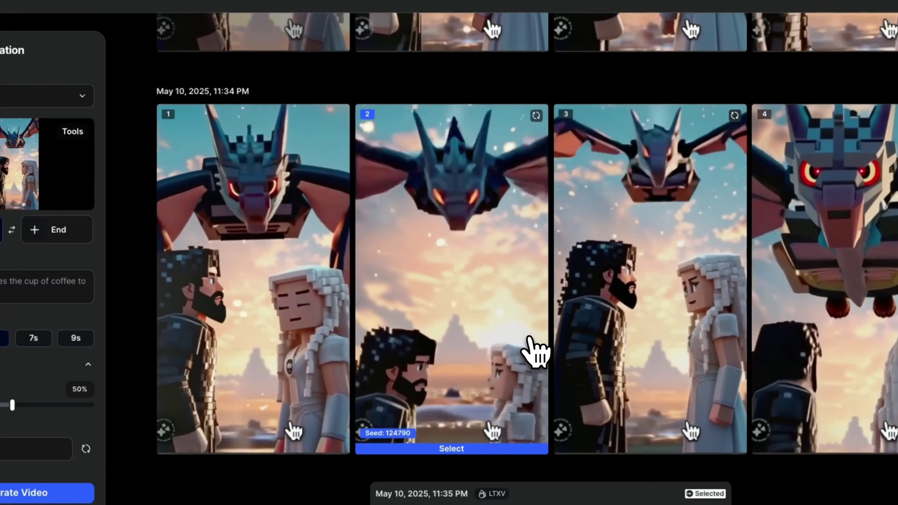
{"action": "scroll", "coordinate": [294, 287], "scroll_direction": "down", "scroll_amount": 16}
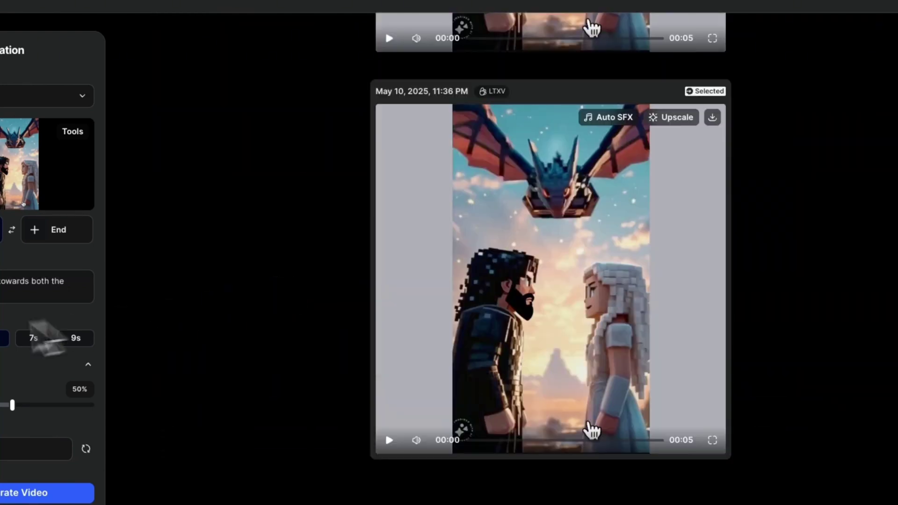
{"action": "left_click", "coordinate": [18, 293]}
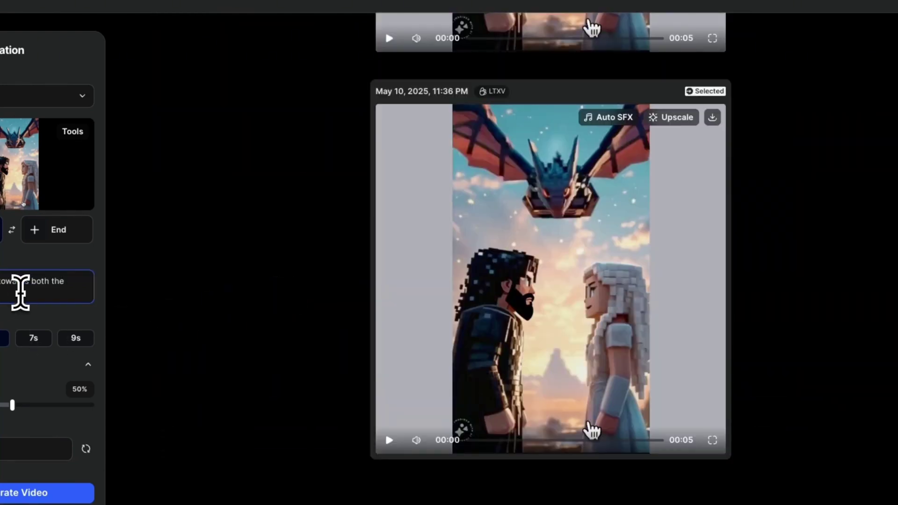
{"action": "scroll", "coordinate": [306, 315], "scroll_direction": "up", "scroll_amount": 14}
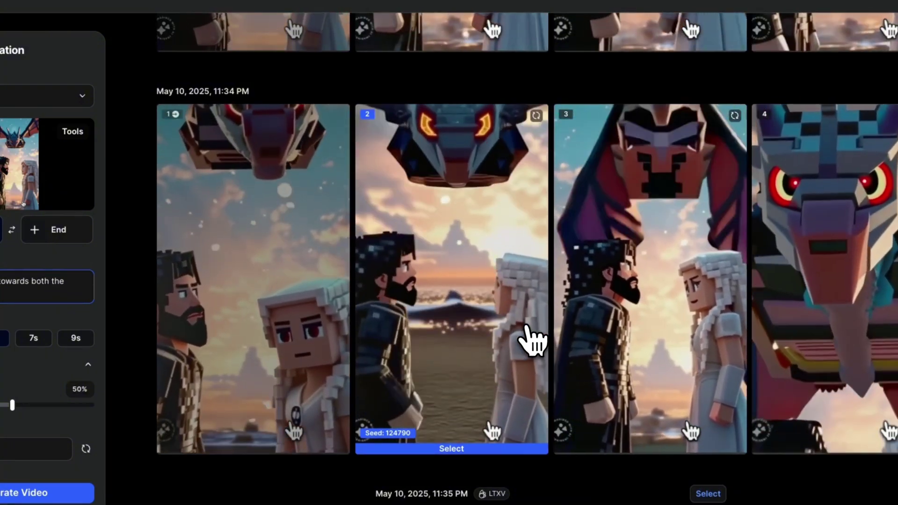
{"action": "left_click", "coordinate": [528, 335]}
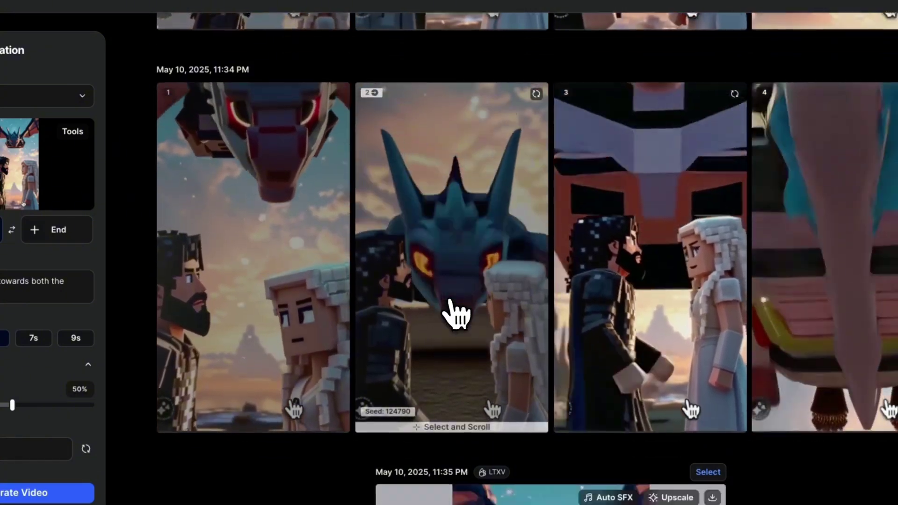
- Open the chosen dragon clip, add Auto SFX sound effects, and play it back
{"action": "left_click", "coordinate": [456, 311]}
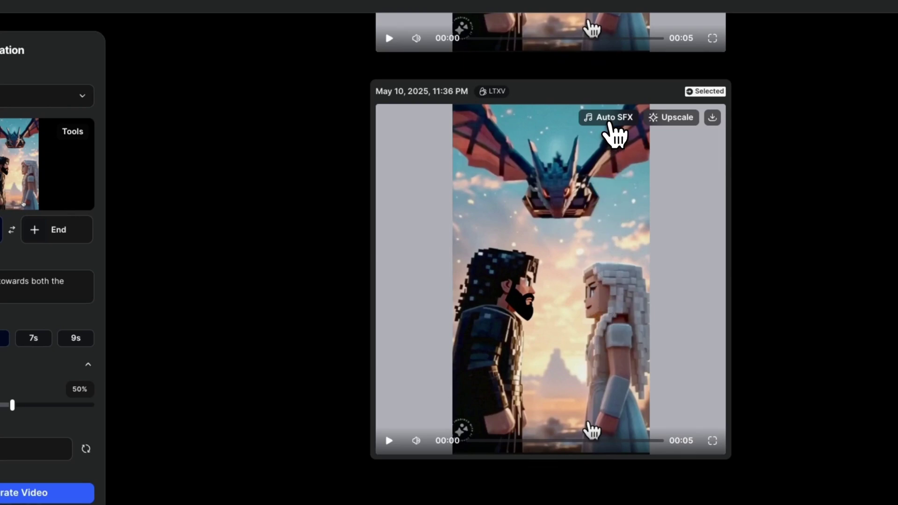
{"action": "left_click", "coordinate": [608, 120]}
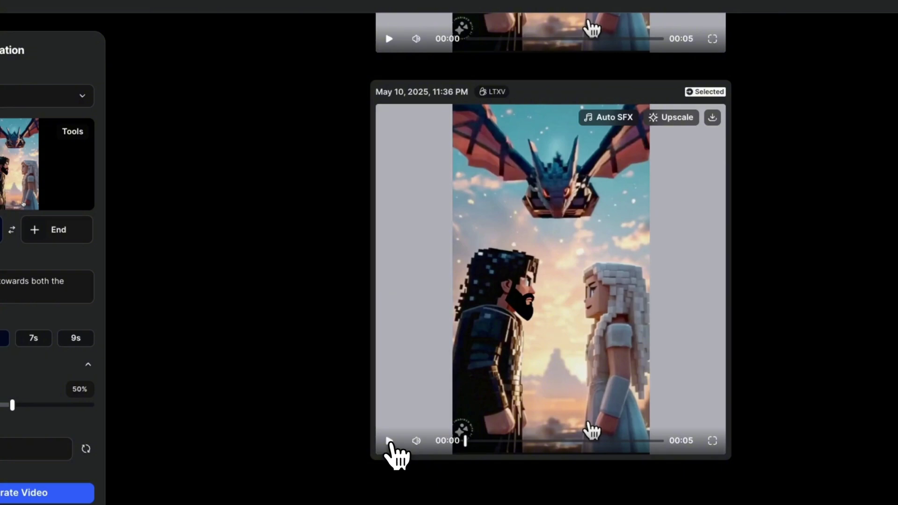
{"action": "left_click", "coordinate": [389, 440]}
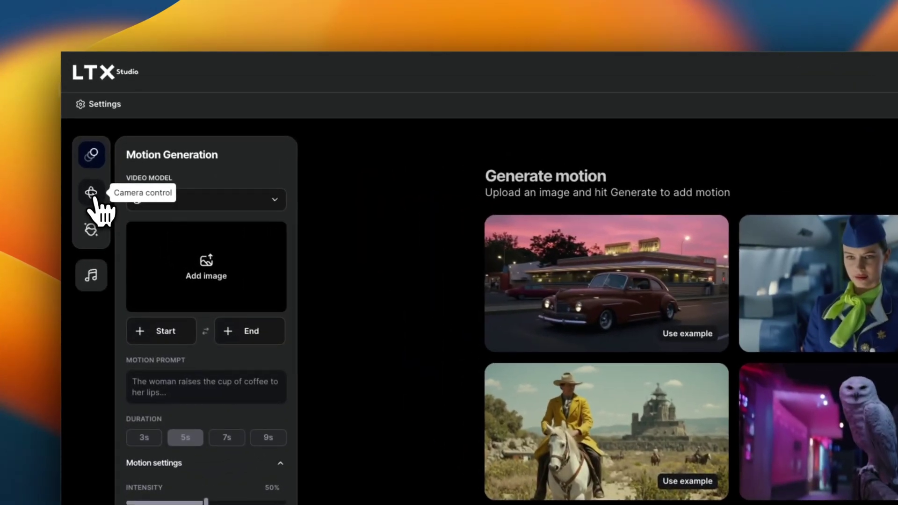
- Apply the Pan left camera preset to the desert robot image in Camera control
{"action": "left_click", "coordinate": [95, 199]}
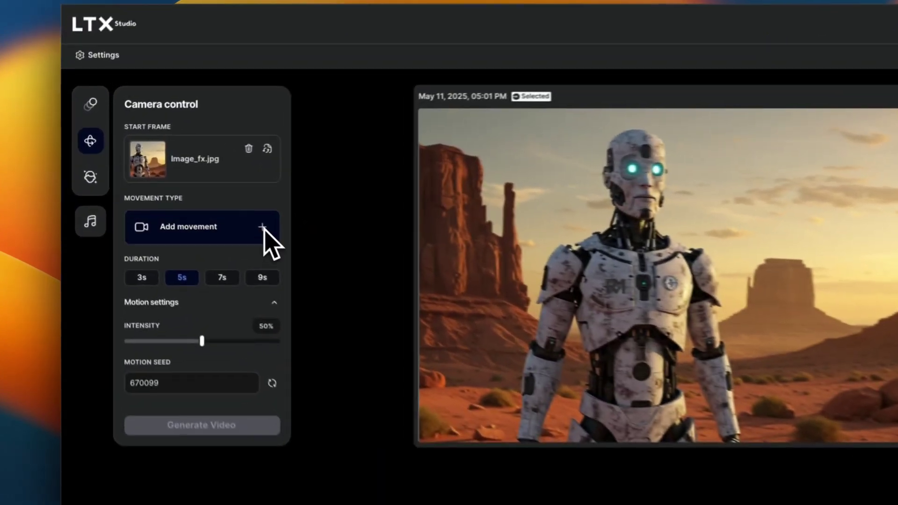
{"action": "left_click", "coordinate": [204, 213]}
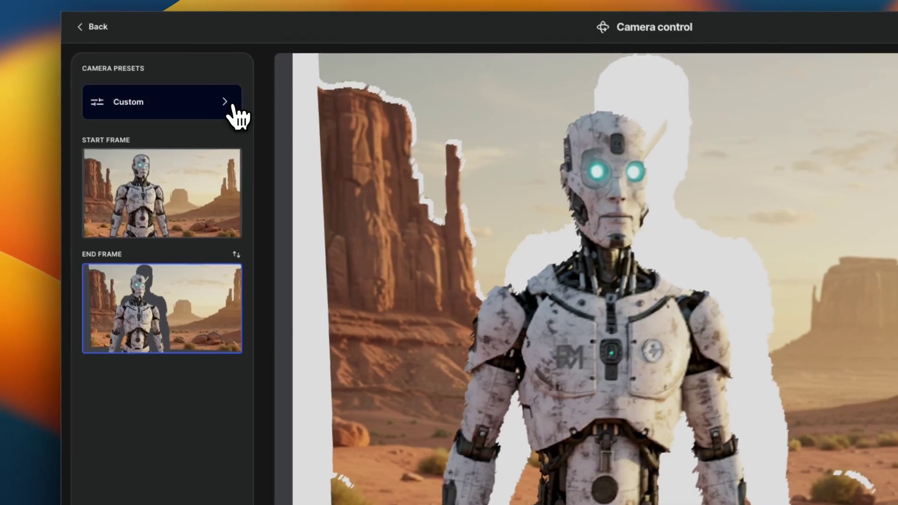
{"action": "left_click", "coordinate": [72, 48]}
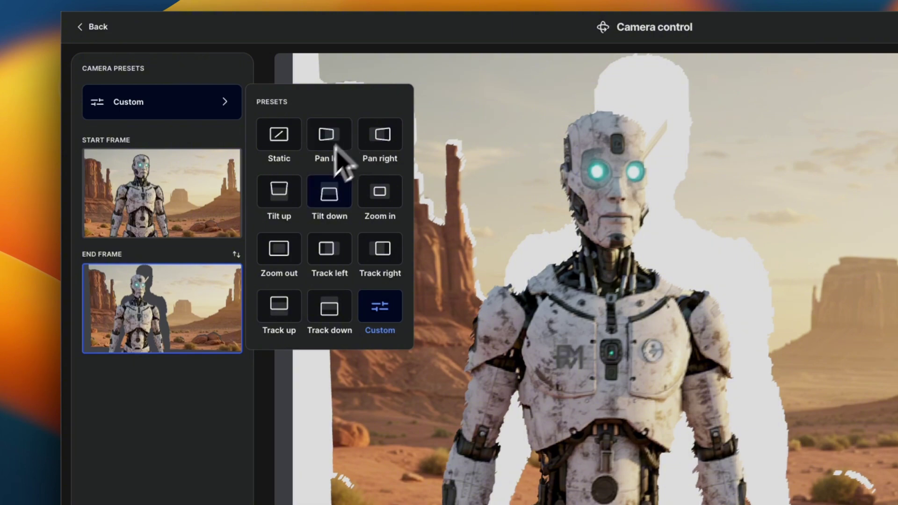
{"action": "left_click", "coordinate": [346, 143]}
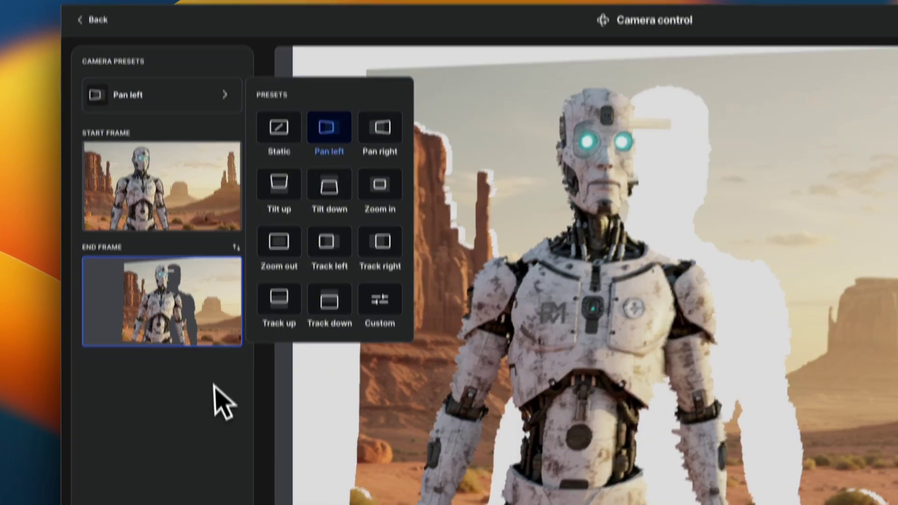
{"action": "left_click", "coordinate": [215, 404]}
- Swap the start and end frames and back, then preview the pan-left move
{"action": "left_click", "coordinate": [236, 254]}
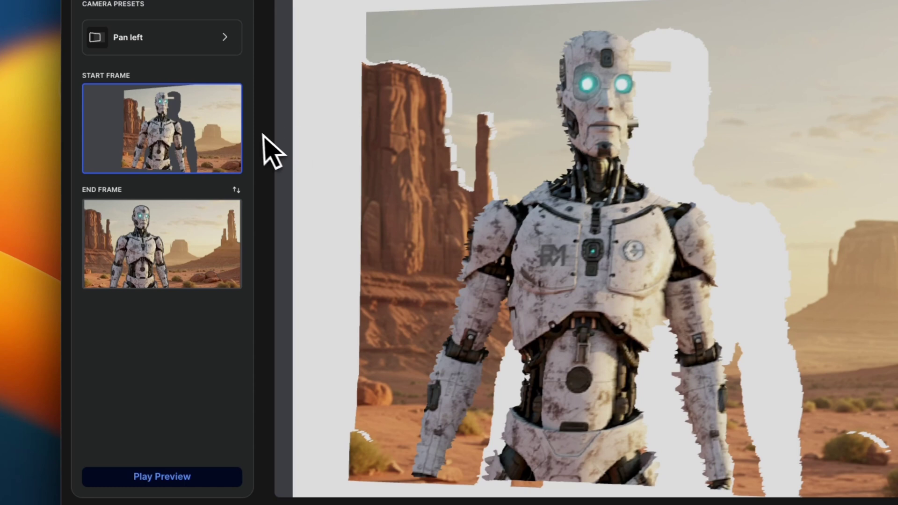
{"action": "left_click", "coordinate": [237, 190]}
{"action": "left_click", "coordinate": [156, 166]}
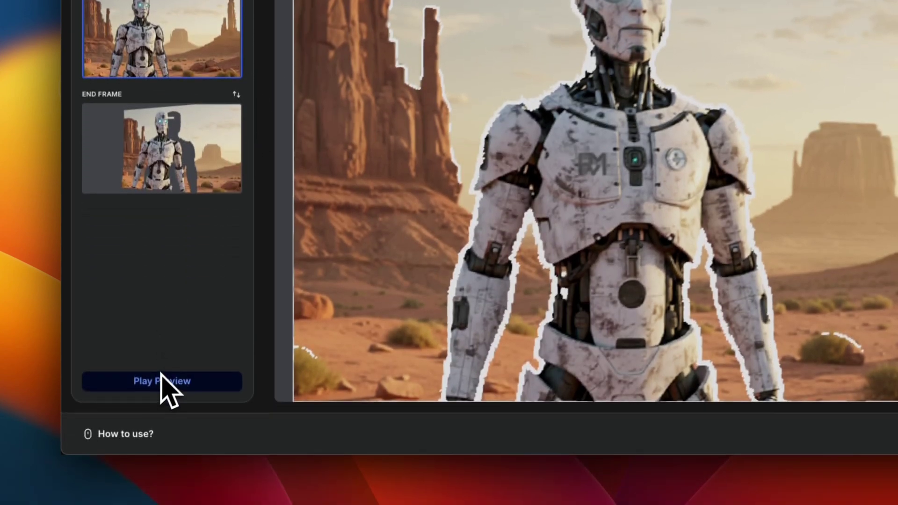
{"action": "left_click", "coordinate": [161, 480]}
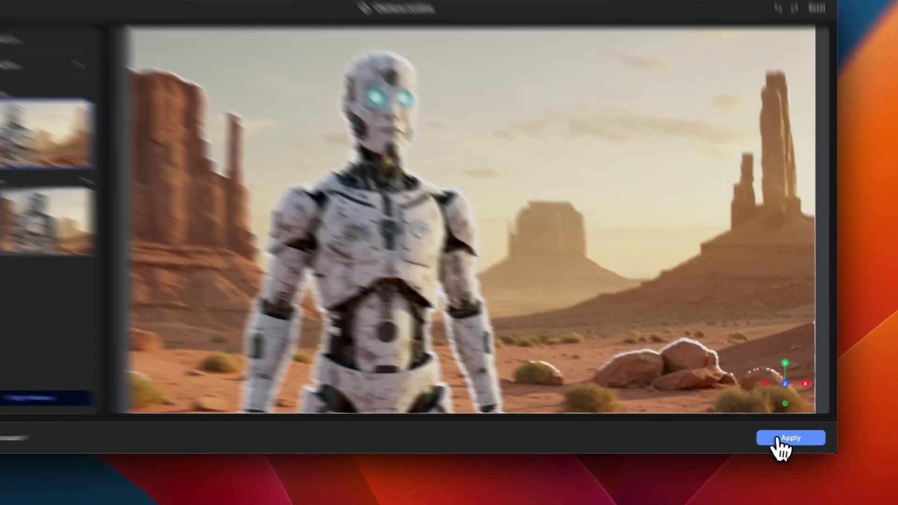
- Apply the pan-left movement, generate a 3s robot video, and play it
{"action": "left_click", "coordinate": [797, 440]}
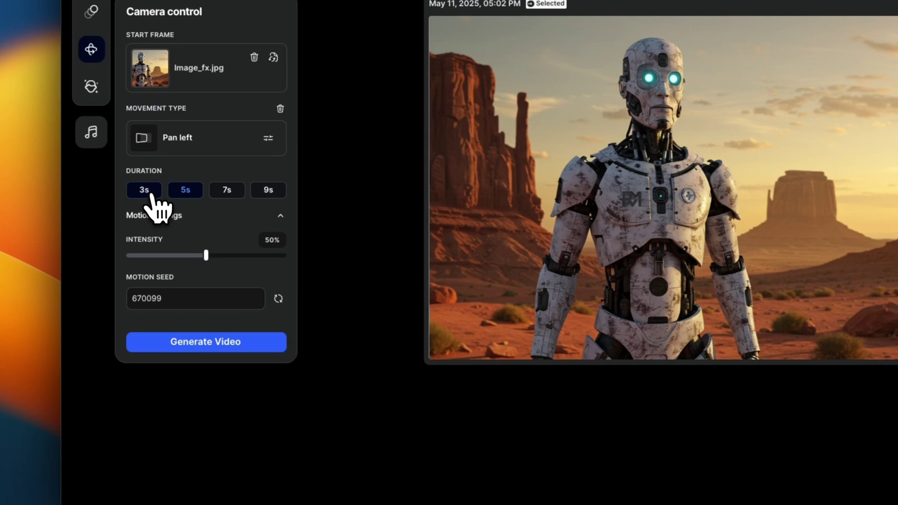
{"action": "left_click", "coordinate": [145, 191]}
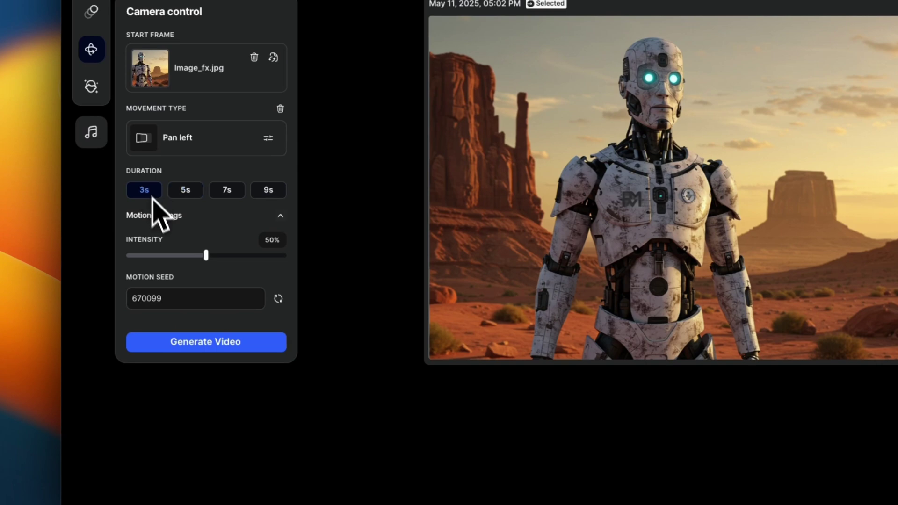
{"action": "left_click", "coordinate": [229, 362]}
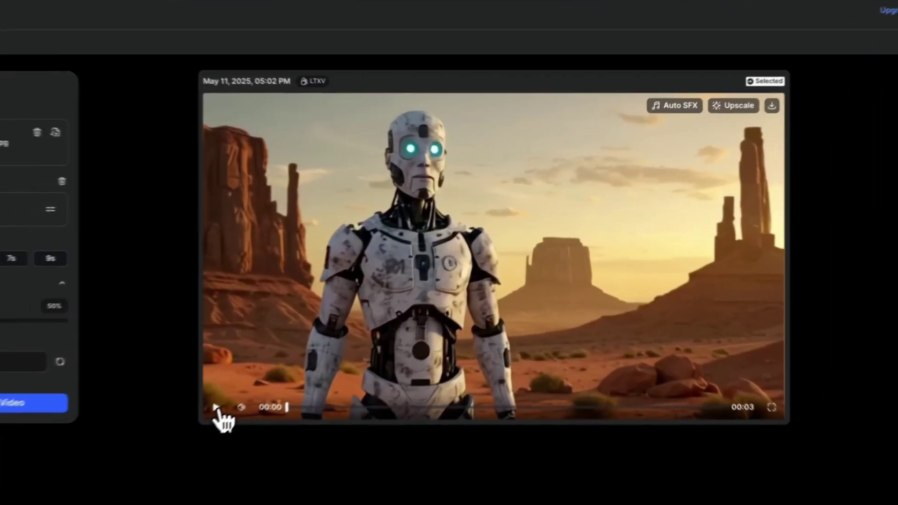
{"action": "left_click", "coordinate": [314, 344]}
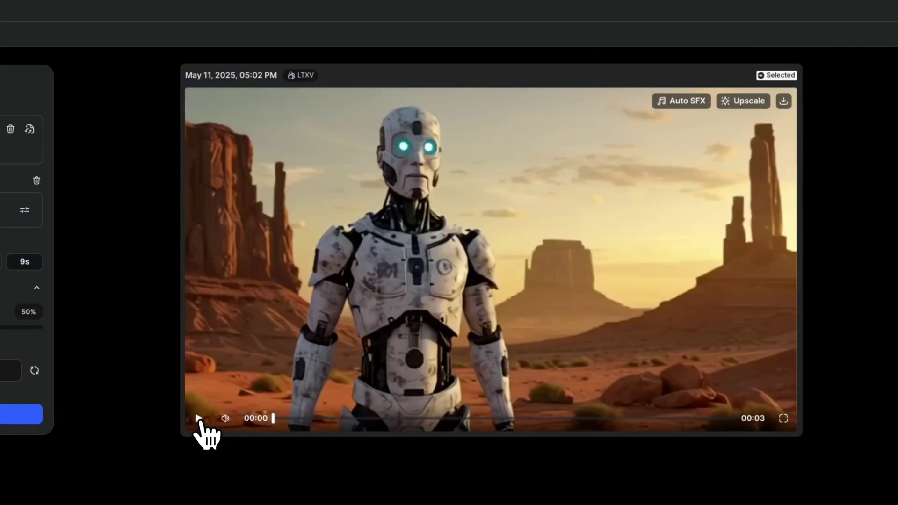
{"action": "left_click", "coordinate": [199, 419]}
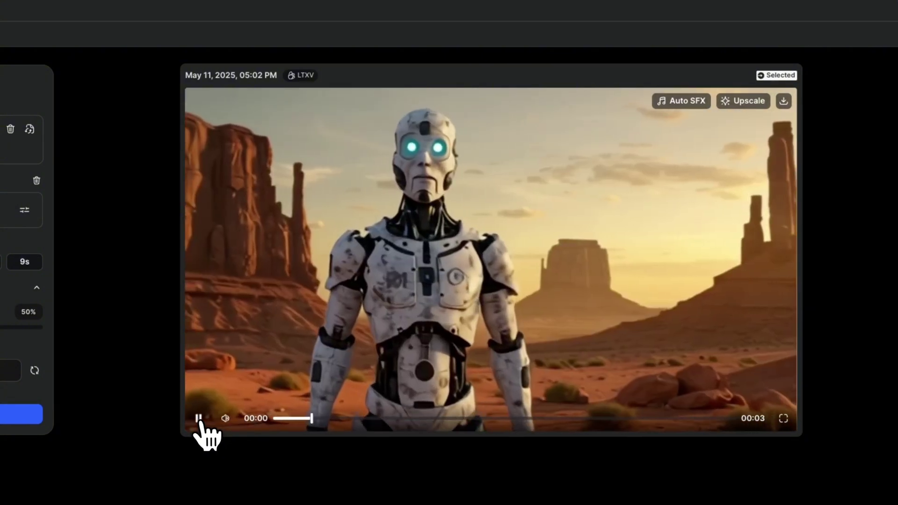